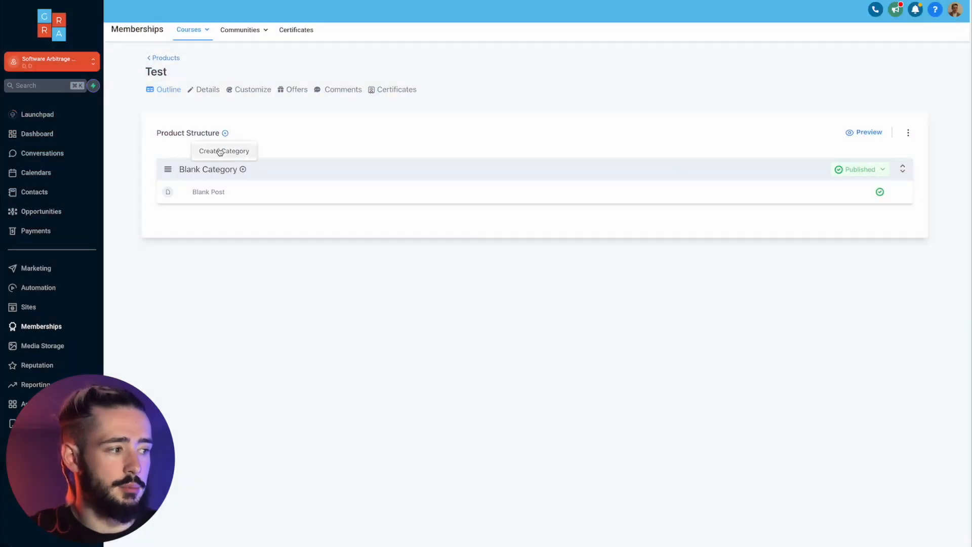
Step: Create a category titled "Intro" in the Test course and move it above Blank Category
left_click(220, 152)
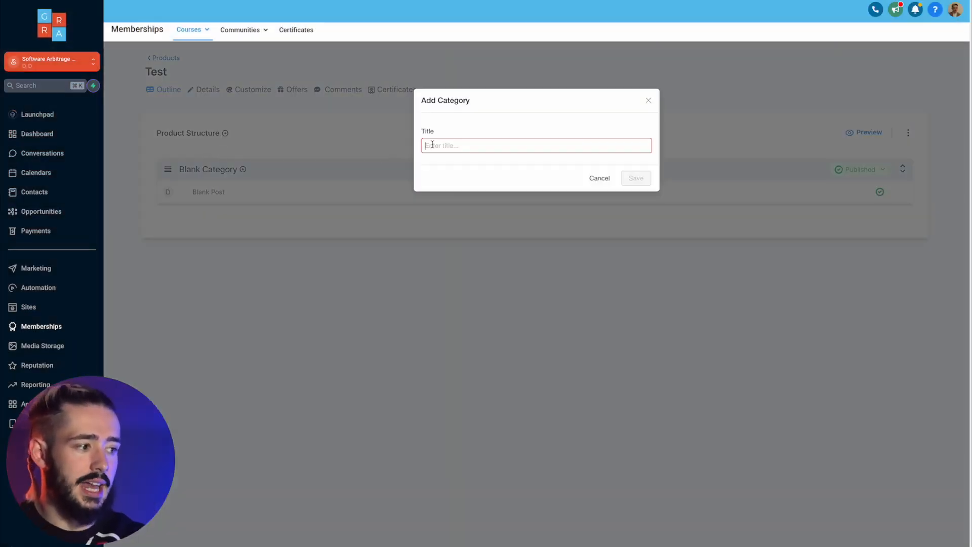
type("Intro")
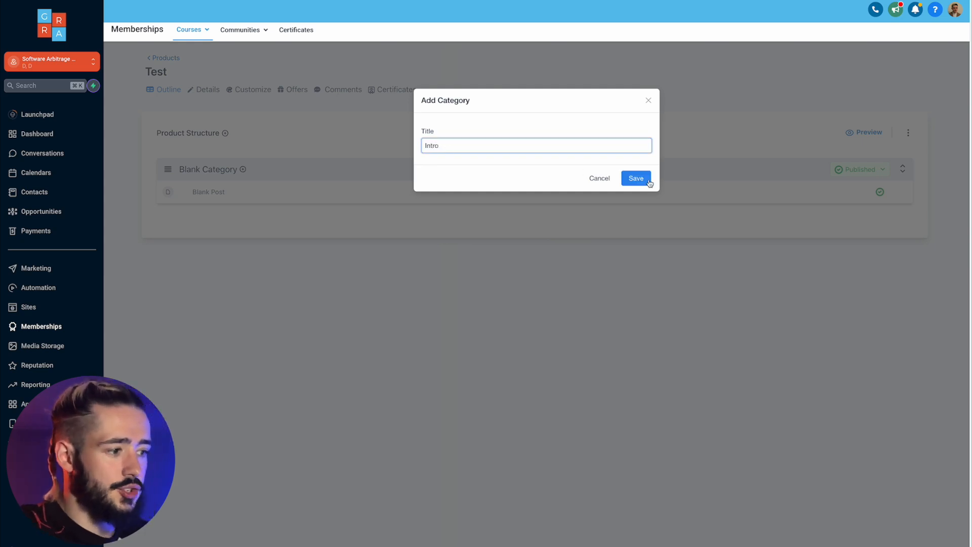
left_click(648, 181)
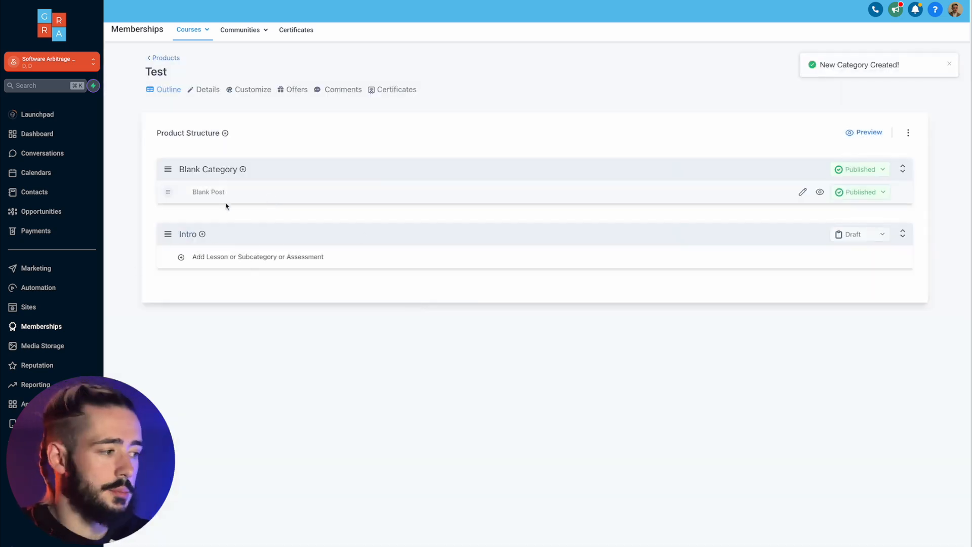
left_click_drag(169, 238, 171, 162)
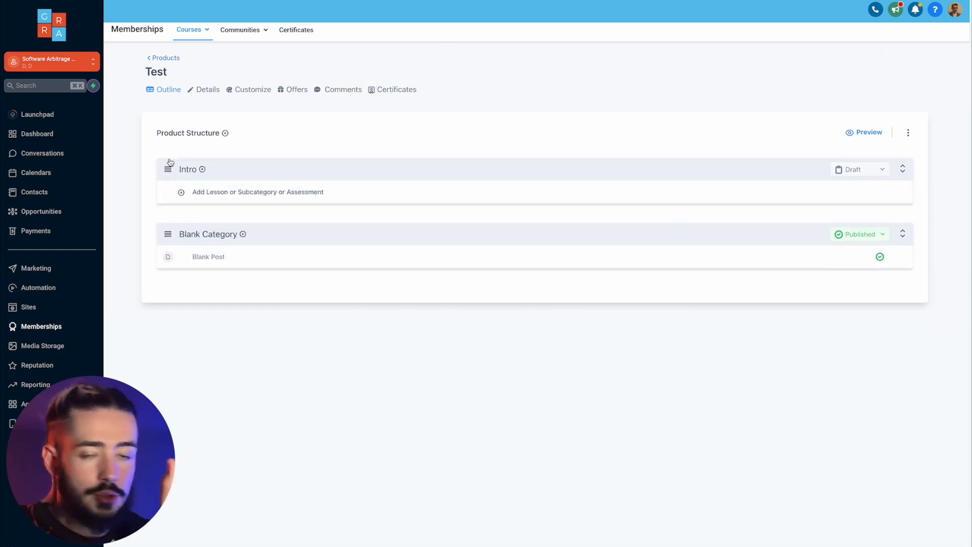
Step: Open Blank Category and change its title to "Main Body"
left_click(198, 238)
double_click(213, 152)
type("Ma")
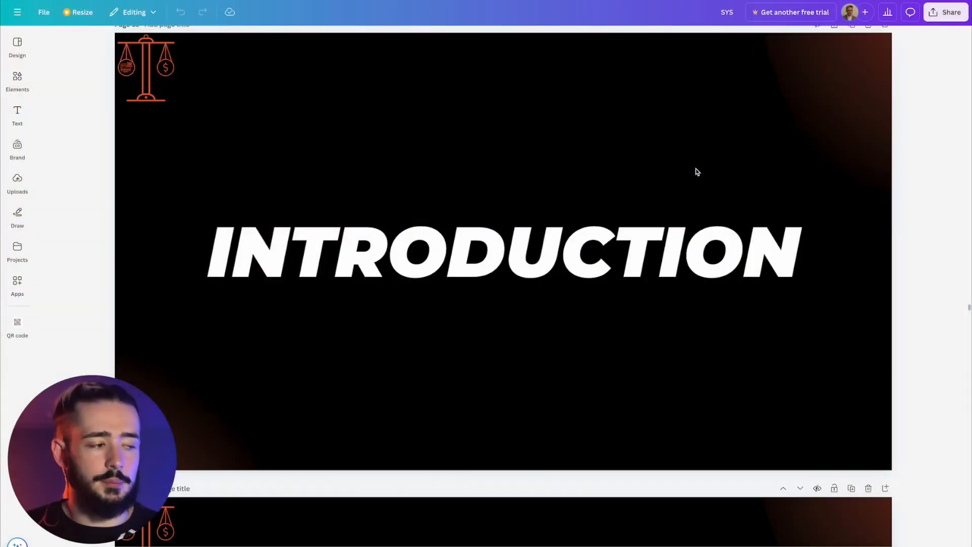
Step: Switch to the Canva design and look through the title slides from Introduction on page 51 to Cold Email Masterclass on page 54
scroll(696, 172, "down", 1)
scroll(697, 172, "up", 1)
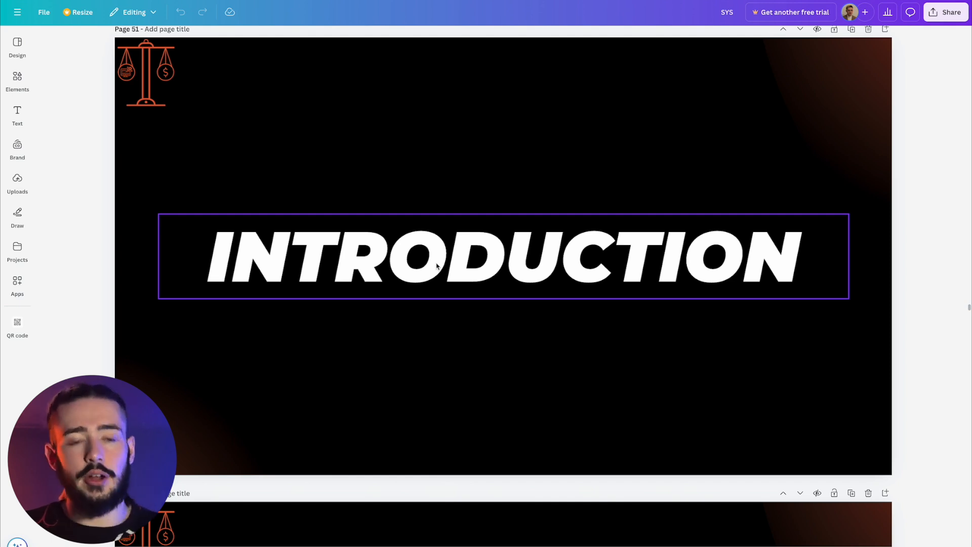
scroll(436, 265, "down", 15)
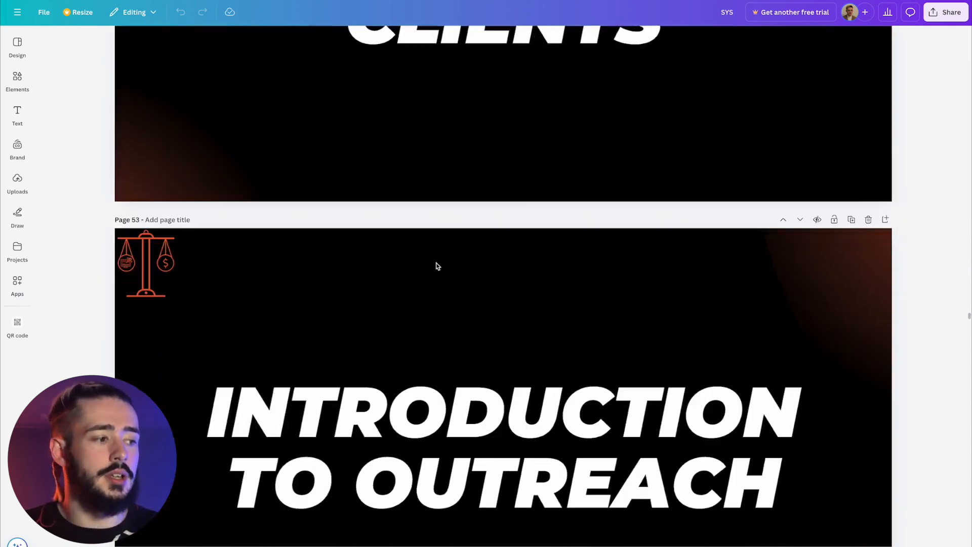
scroll(438, 266, "down", 10)
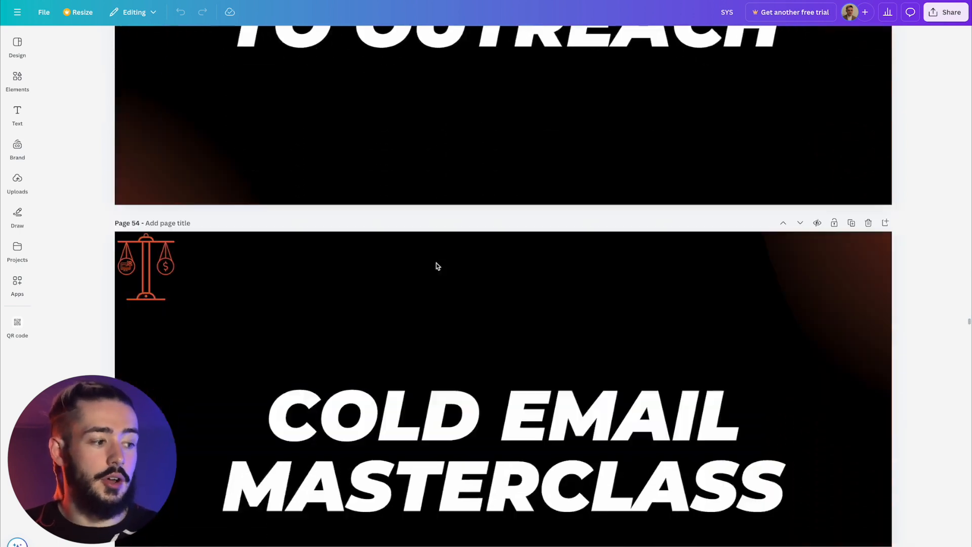
scroll(436, 266, "down", 1)
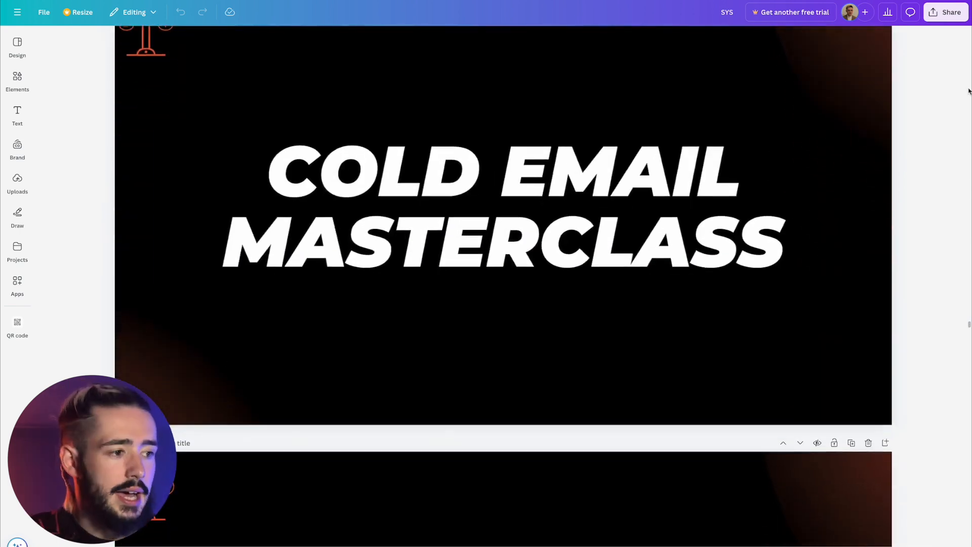
scroll(629, 250, "up", 20)
scroll(629, 248, "up", 2)
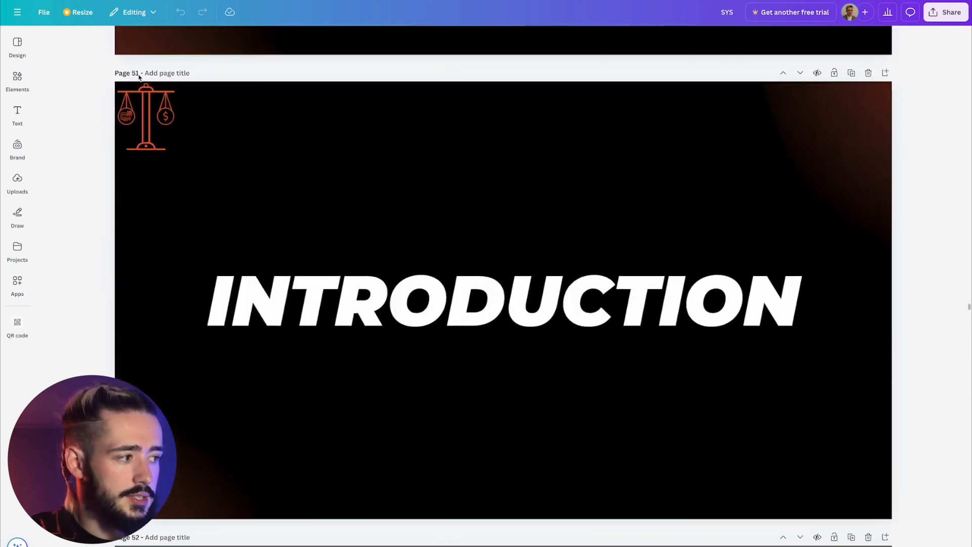
Step: Download only the current page, page 51, of the design as a PNG
left_click(945, 14)
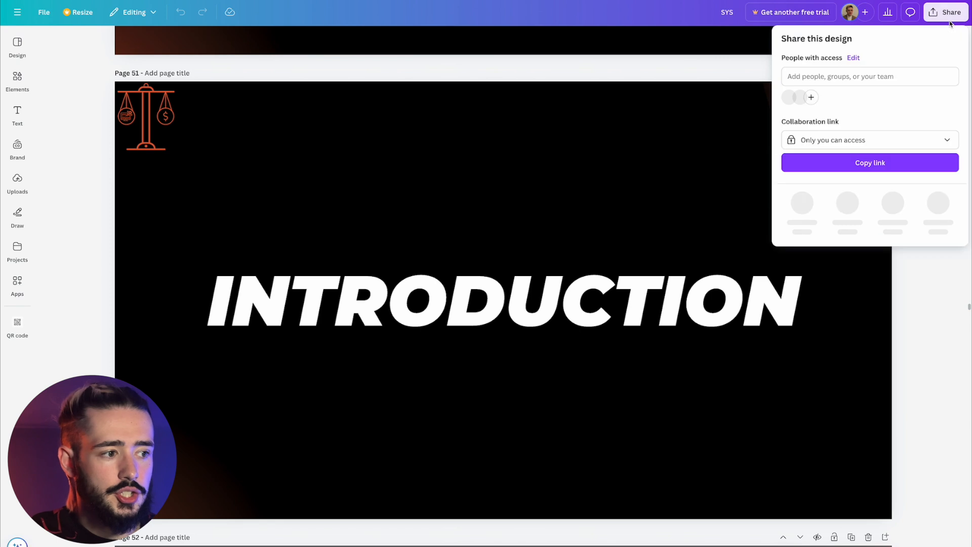
left_click(801, 203)
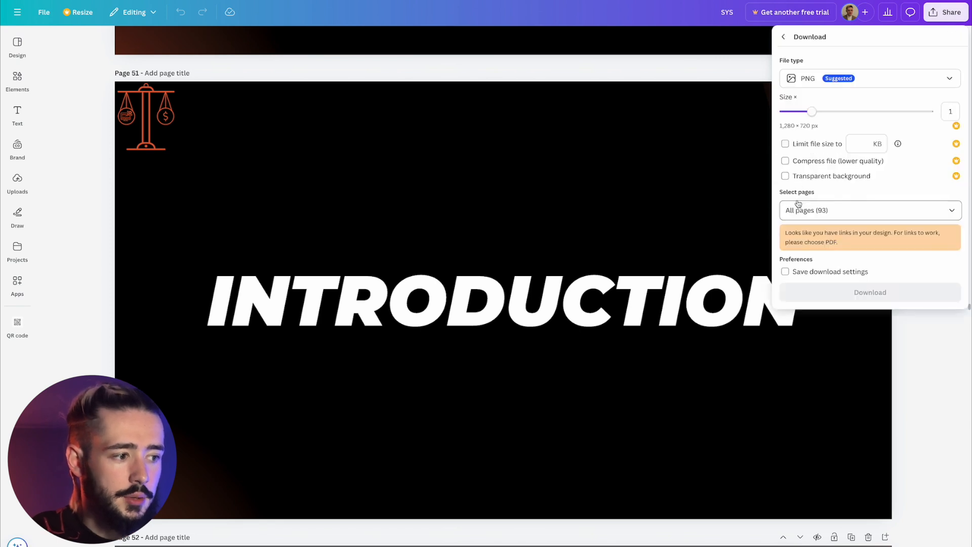
left_click(805, 210)
left_click(807, 237)
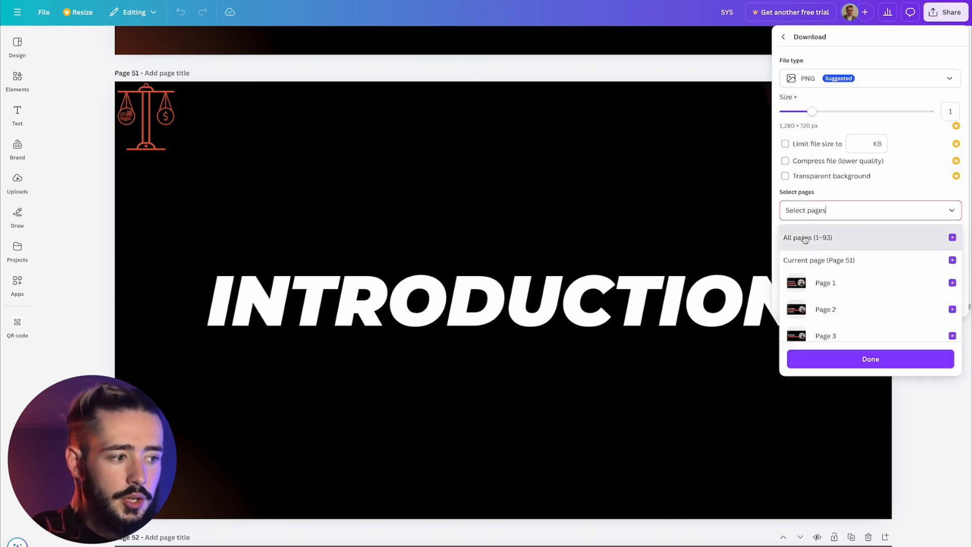
left_click(825, 262)
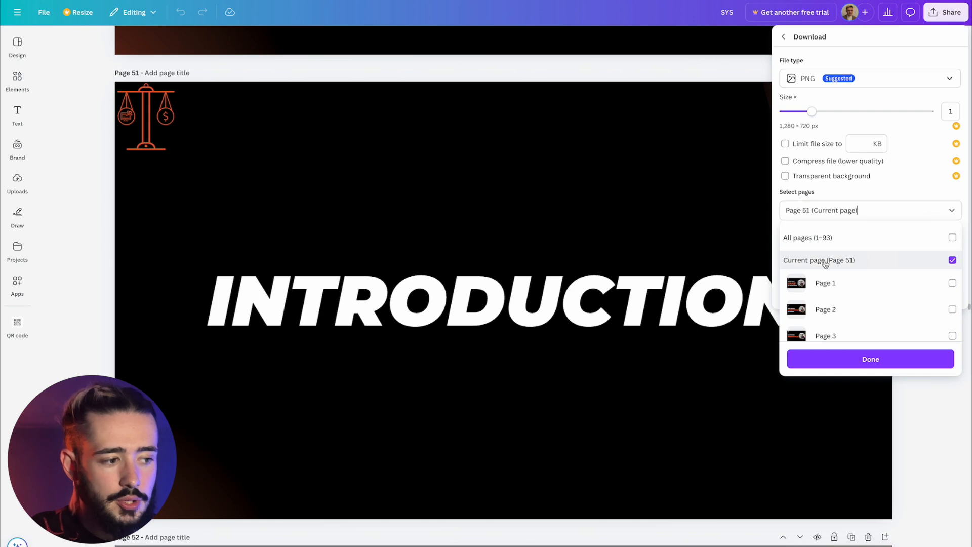
left_click(821, 358)
left_click(855, 294)
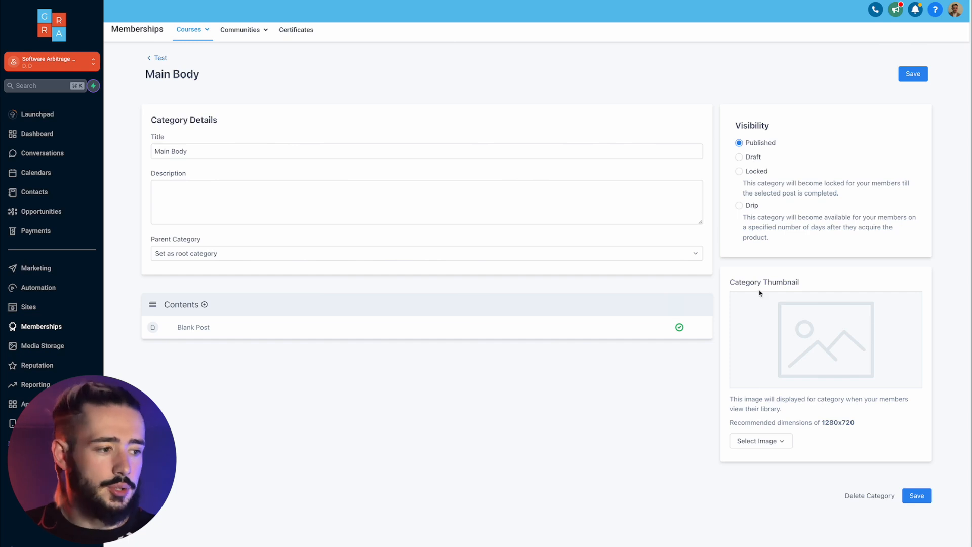
Step: Switch back to the Main Body category, upload SYS (5).png from Downloads as its thumbnail, and save the category
left_click(754, 445)
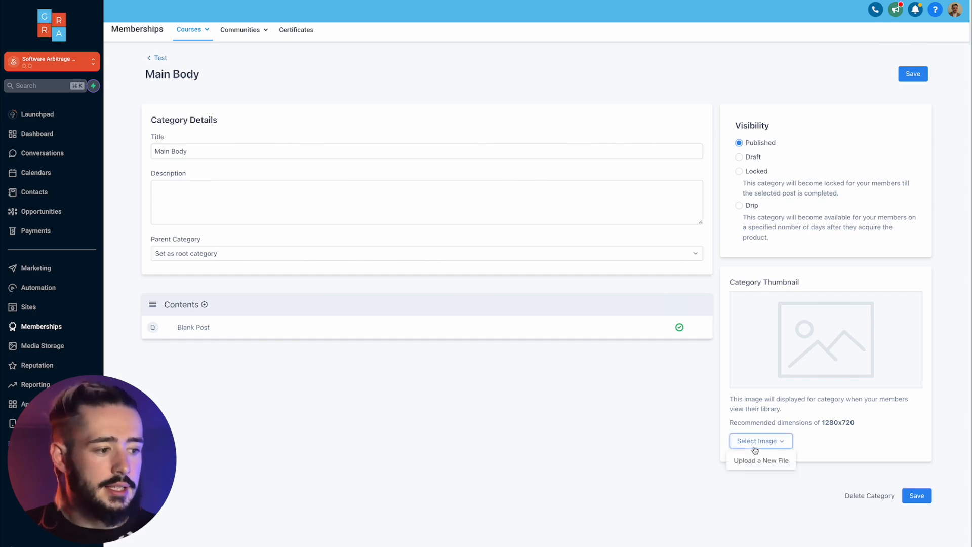
left_click(757, 461)
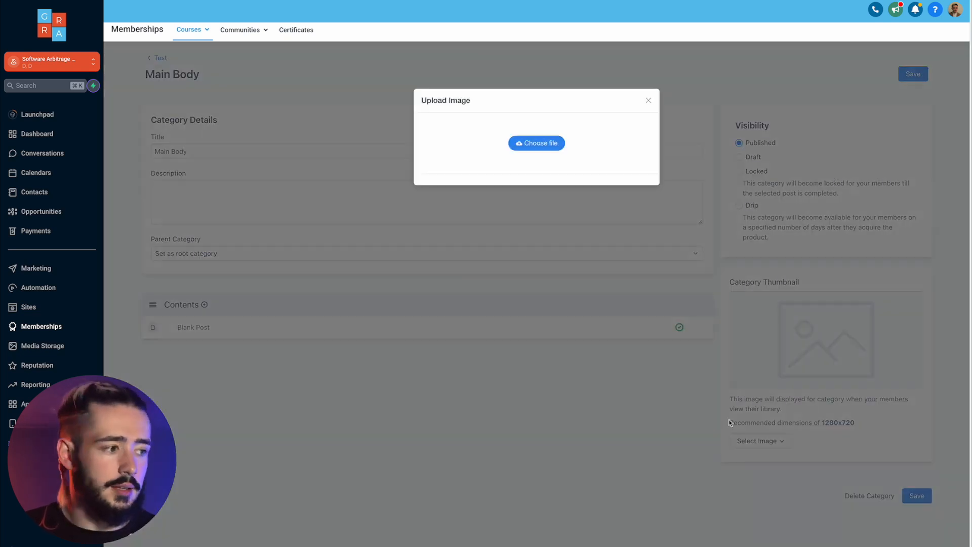
left_click(536, 143)
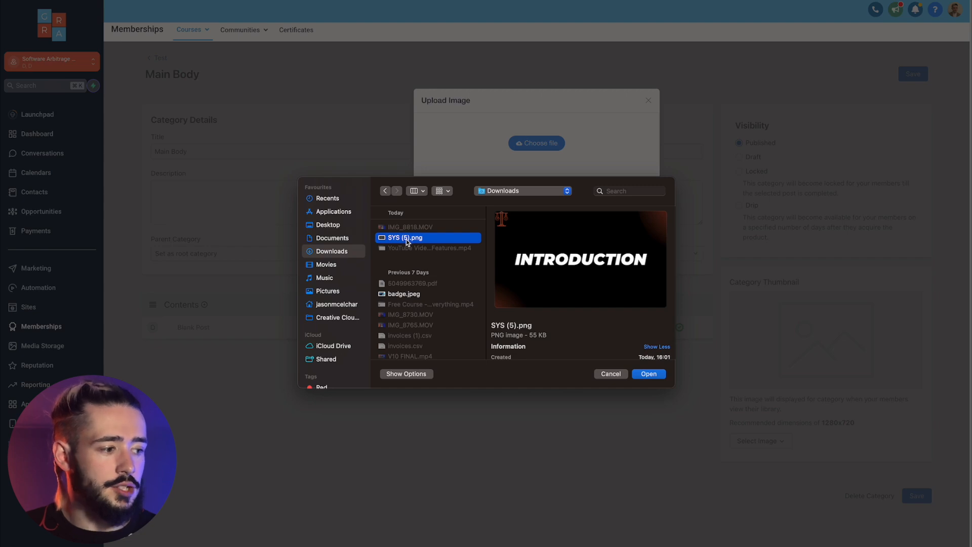
double_click(406, 238)
left_click(530, 248)
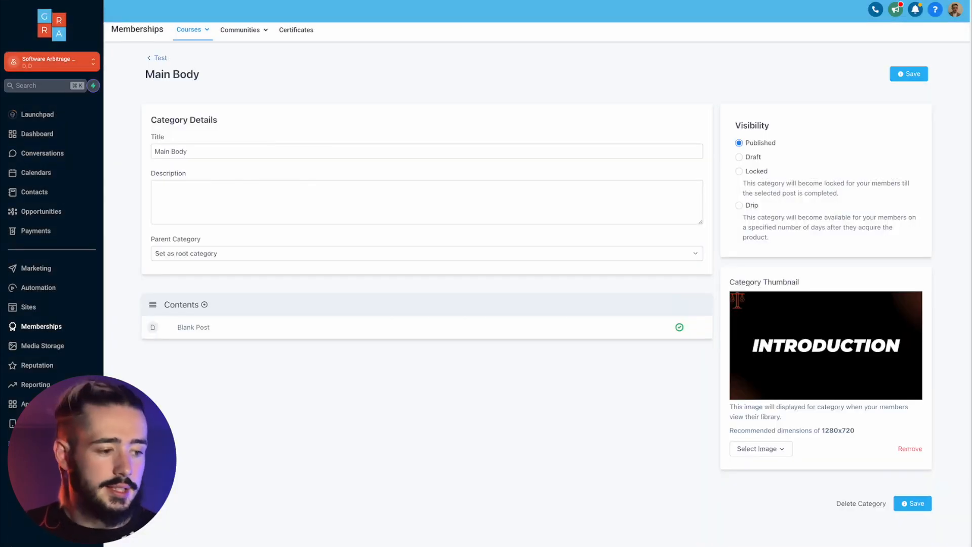
left_click(912, 502)
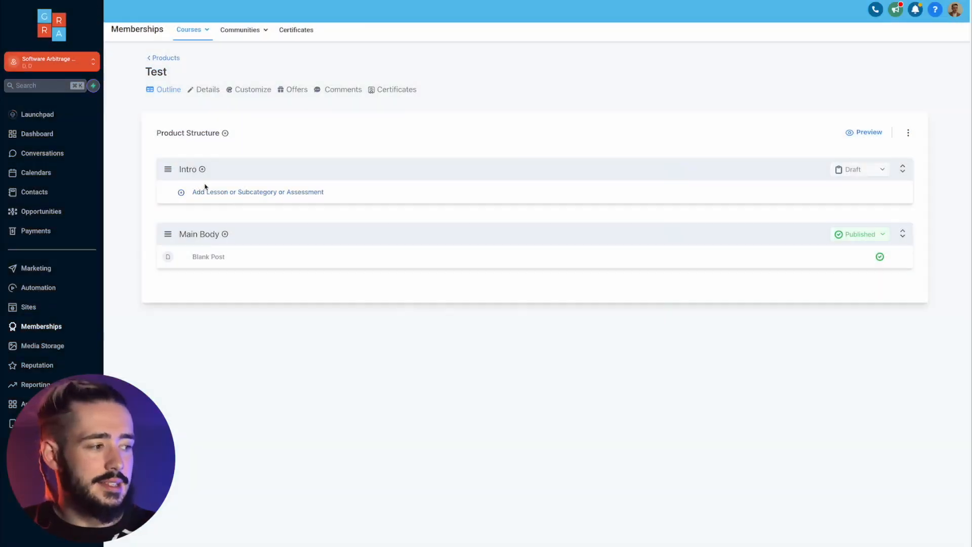
Step: Add a lesson titled "Introduction Video" to the Intro category
left_click(209, 193)
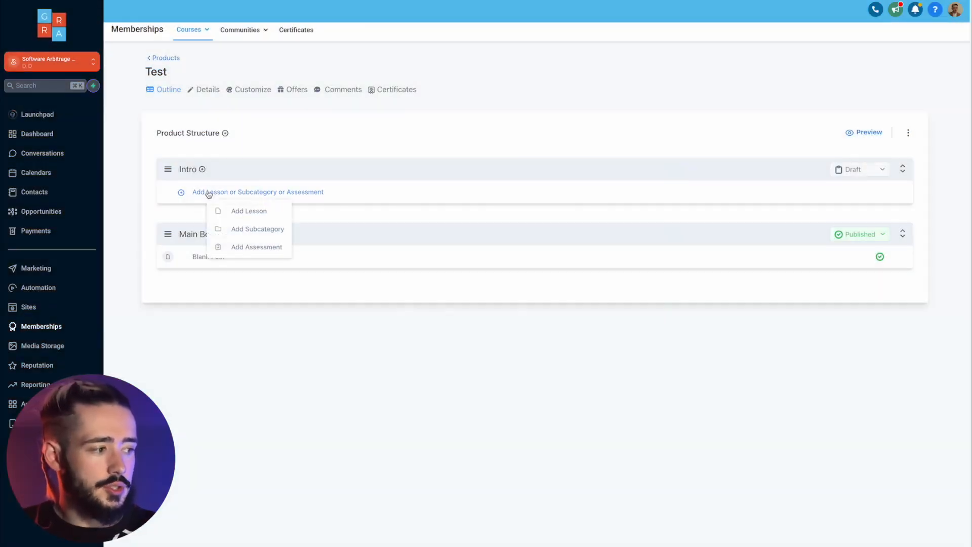
left_click(230, 211)
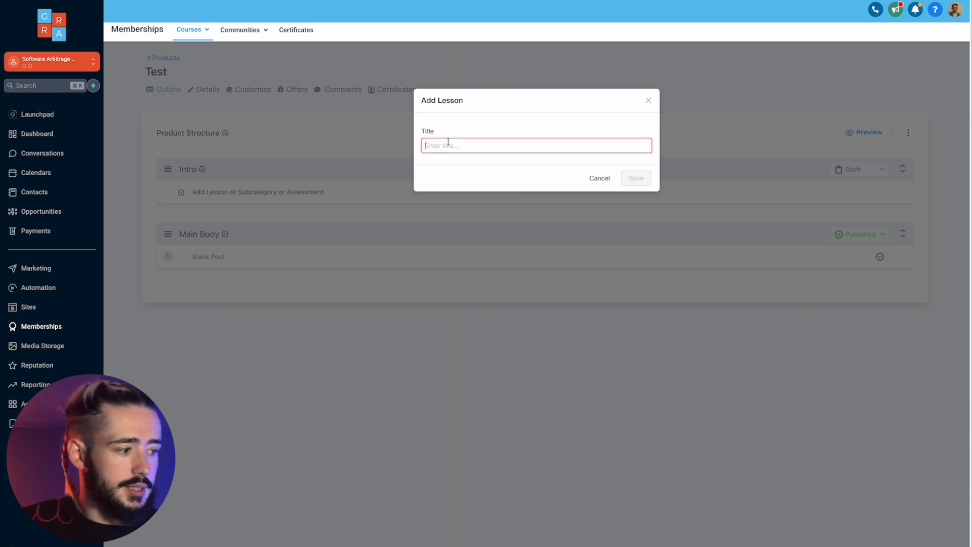
type("Introduct")
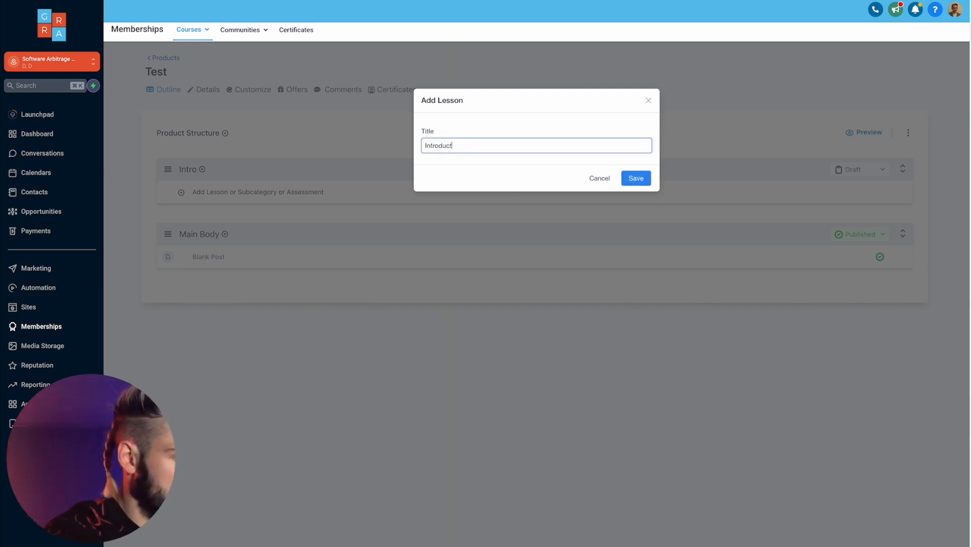
type("ion Video")
left_click(630, 181)
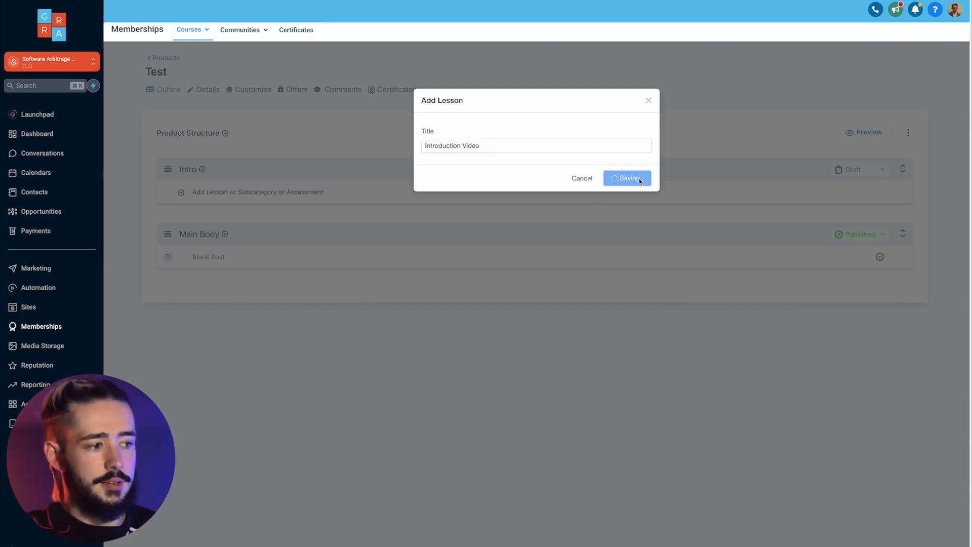
Step: Set the Intro category and its Introduction Video lesson to Published
left_click(857, 171)
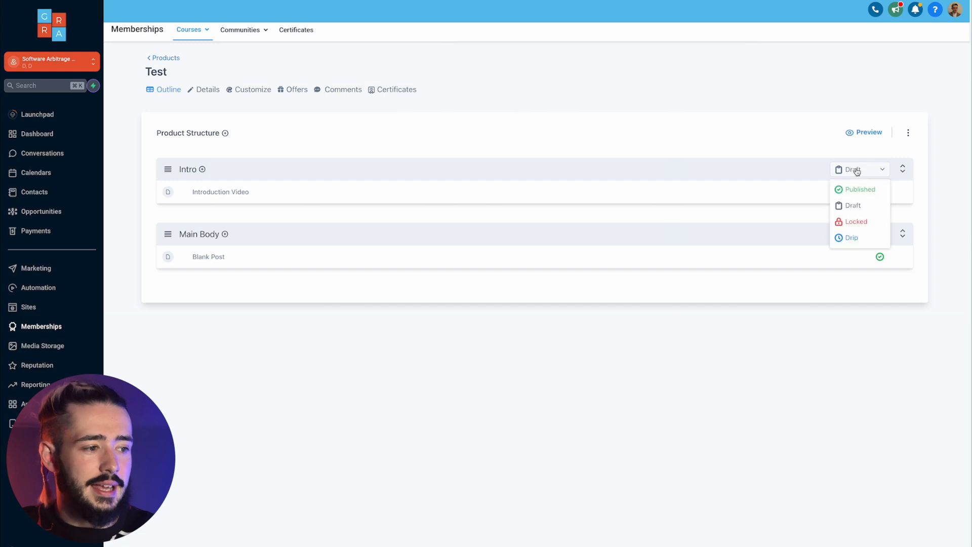
left_click(856, 189)
left_click(854, 194)
left_click(859, 212)
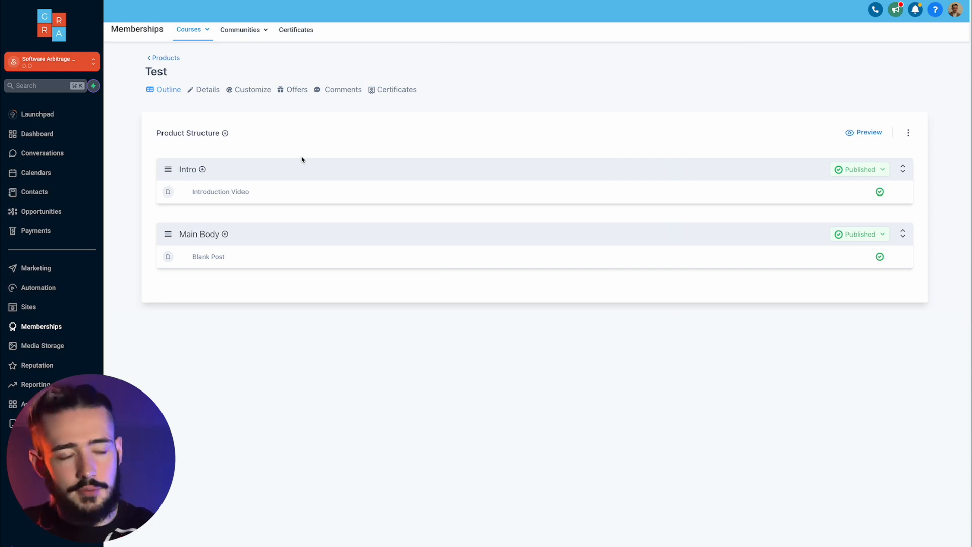
Step: Enter the description "fnf" in the Introduction Video lesson and upload the INTRODUCTION image as its thumbnail
left_click(207, 192)
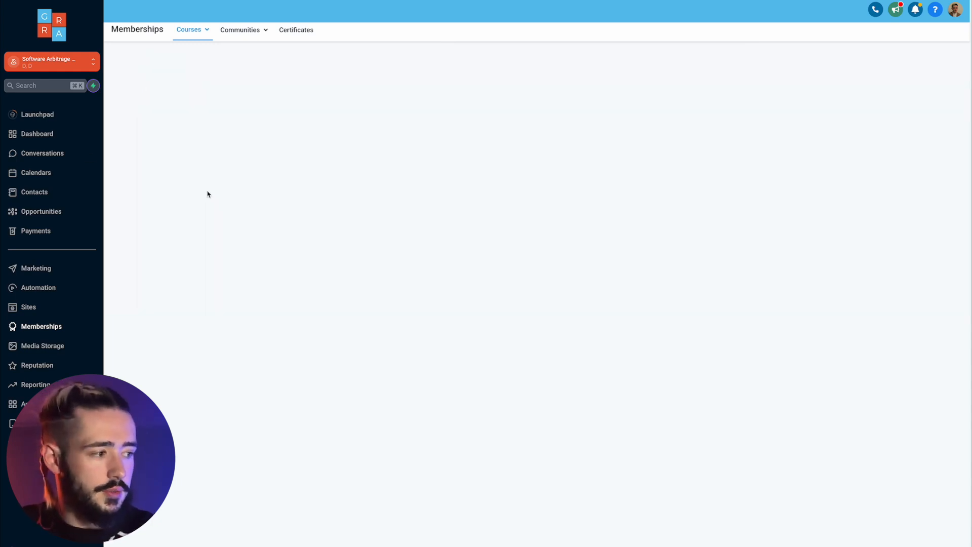
type("nf")
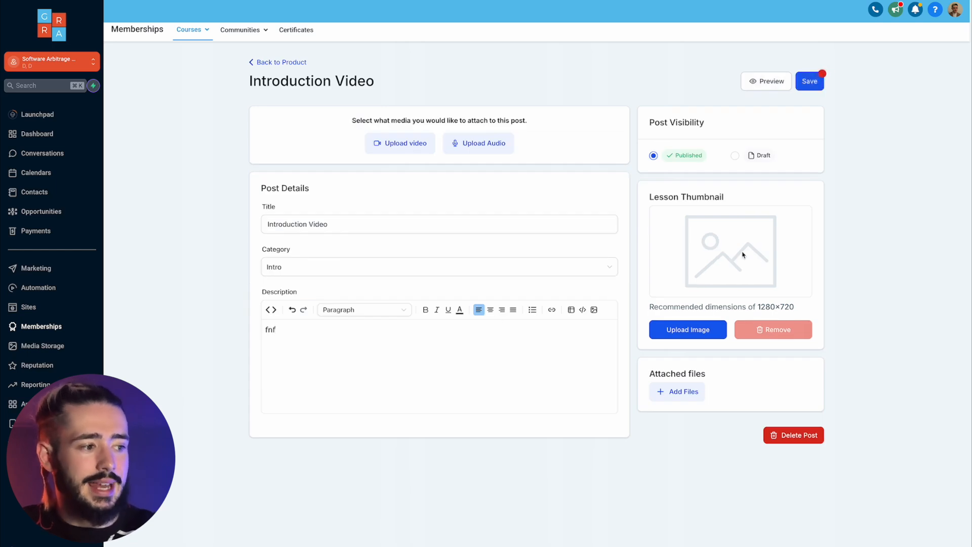
left_click(697, 326)
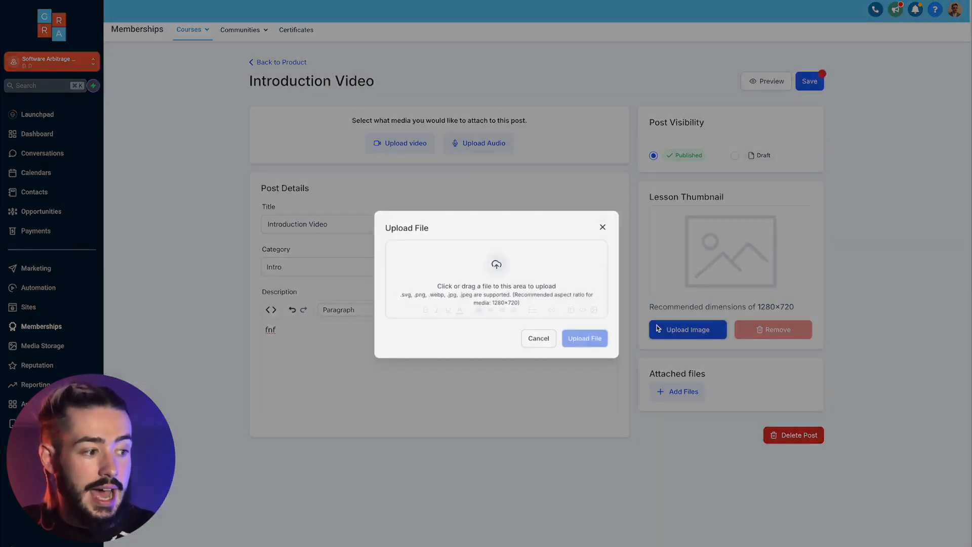
left_click(553, 293)
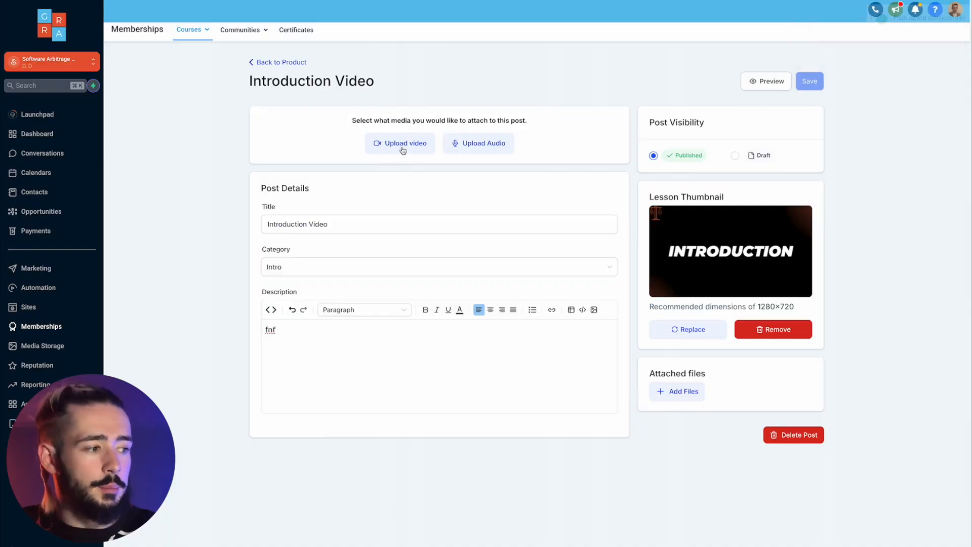
Step: Check the lesson's options for uploading a video and attaching files
left_click(392, 151)
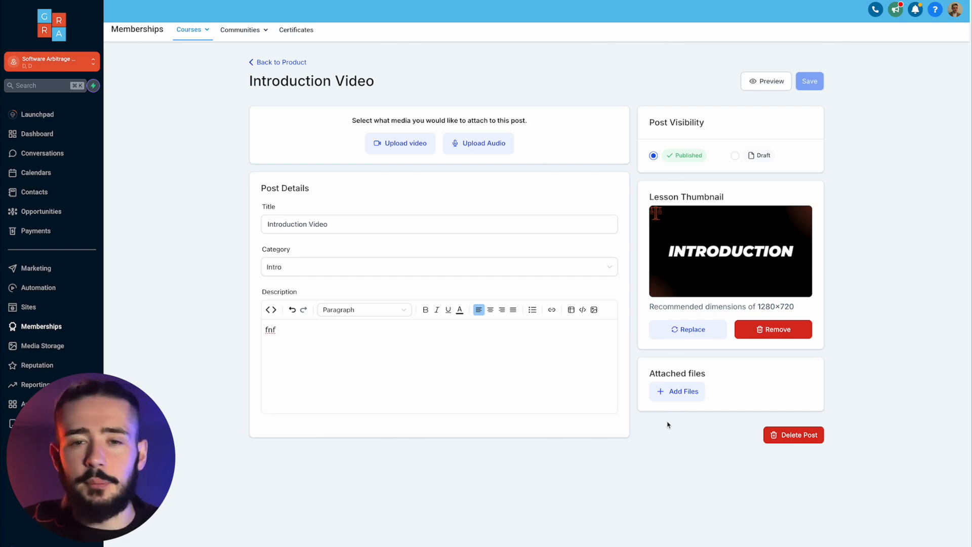
left_click(664, 392)
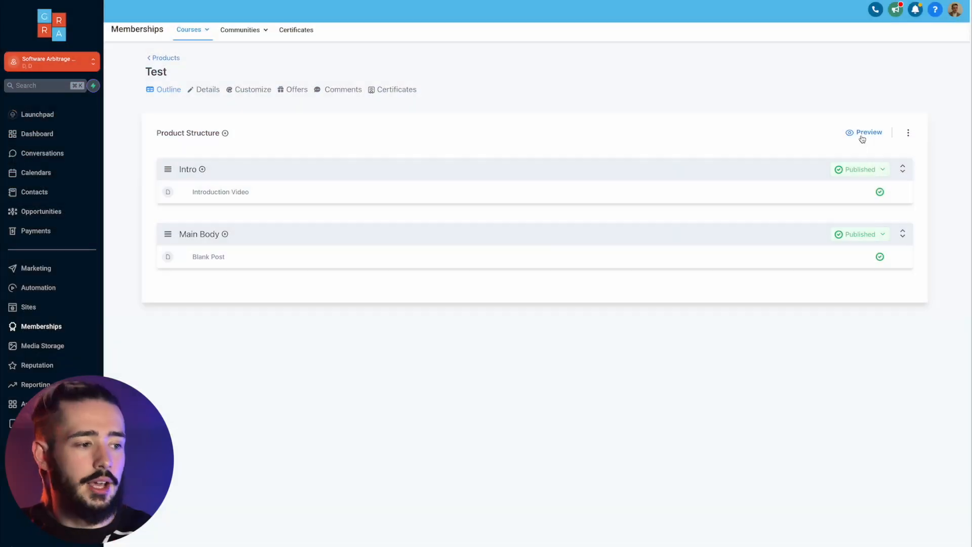
Step: Preview the Test course as members see it and return to its outline
left_click(862, 135)
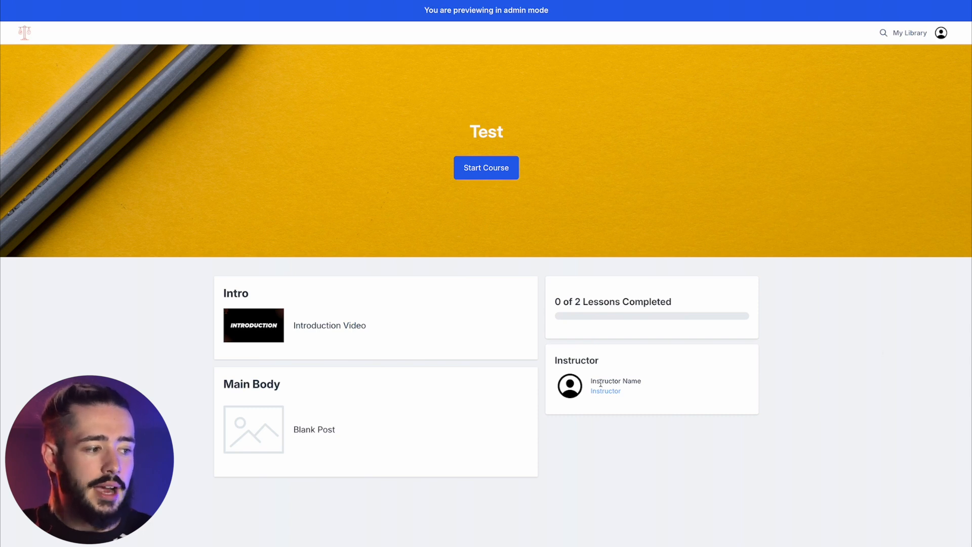
left_click(319, 1)
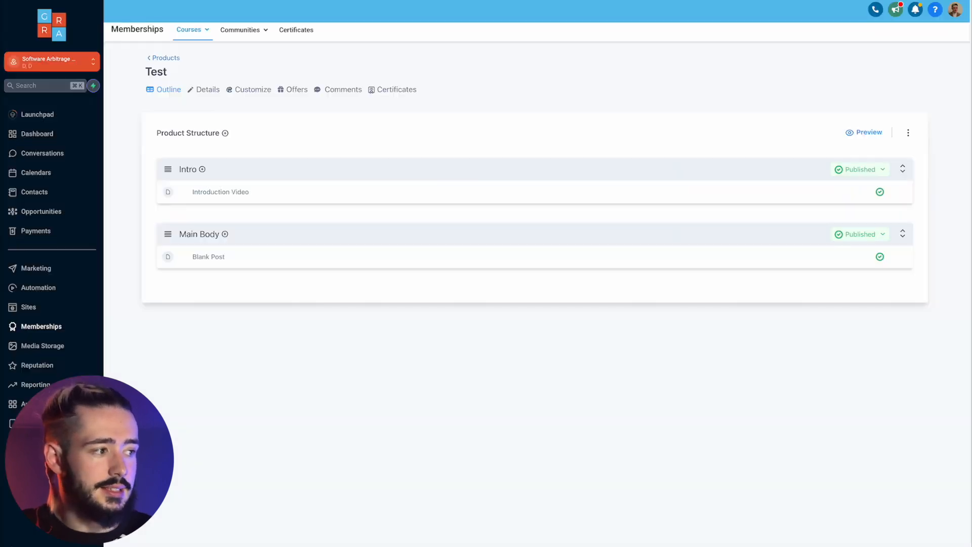
Step: Check the Classic, New York and Neue themes available for customizing the Test course
left_click(234, 90)
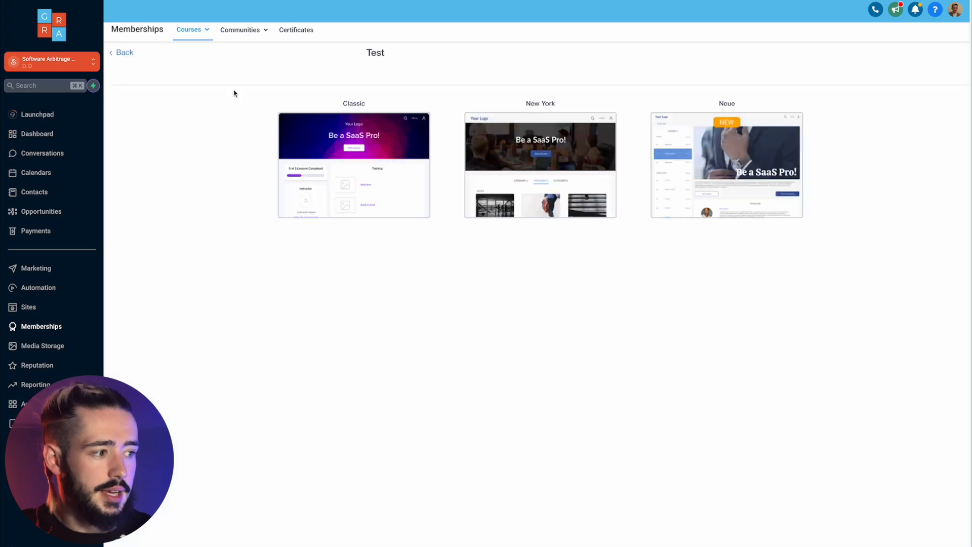
mouse_move(403, 125)
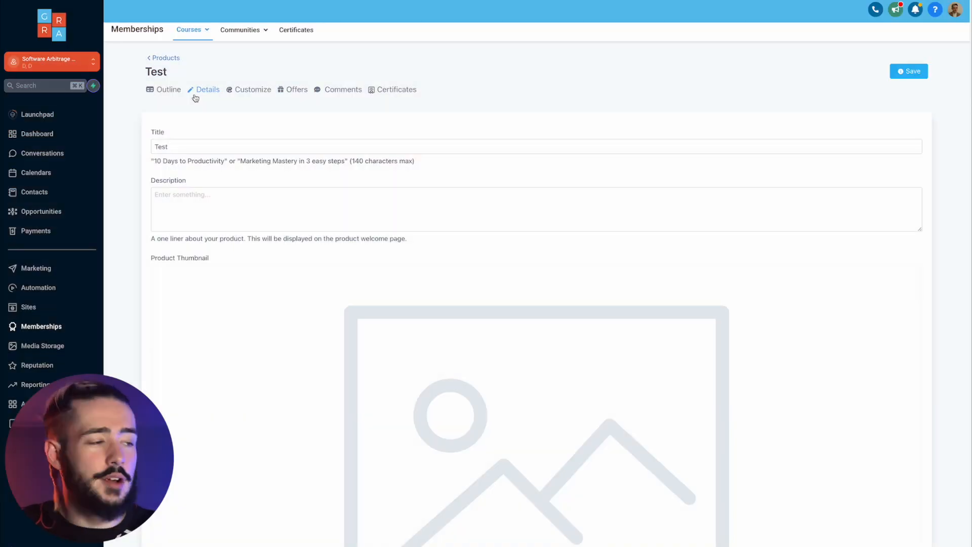
Step: Review the Test course's details, including its title, product thumbnail and instructor customization fields
left_click(195, 139)
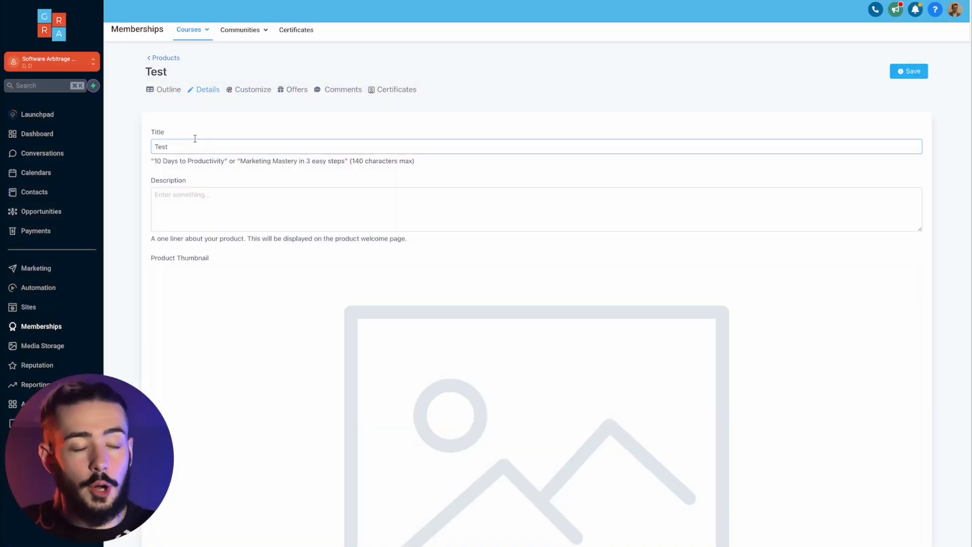
scroll(219, 175, "down", 5)
scroll(220, 175, "down", 5)
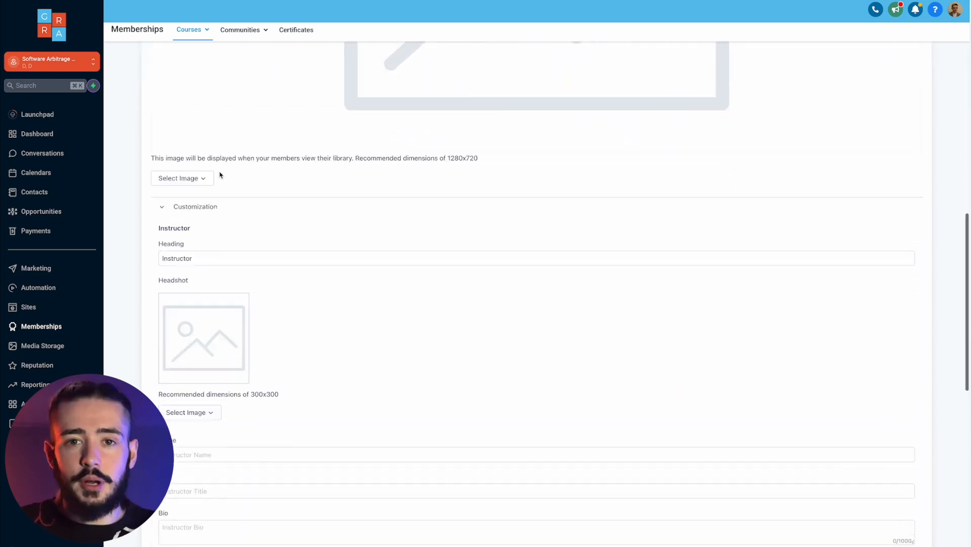
left_click(234, 256)
scroll(235, 253, "down", 1)
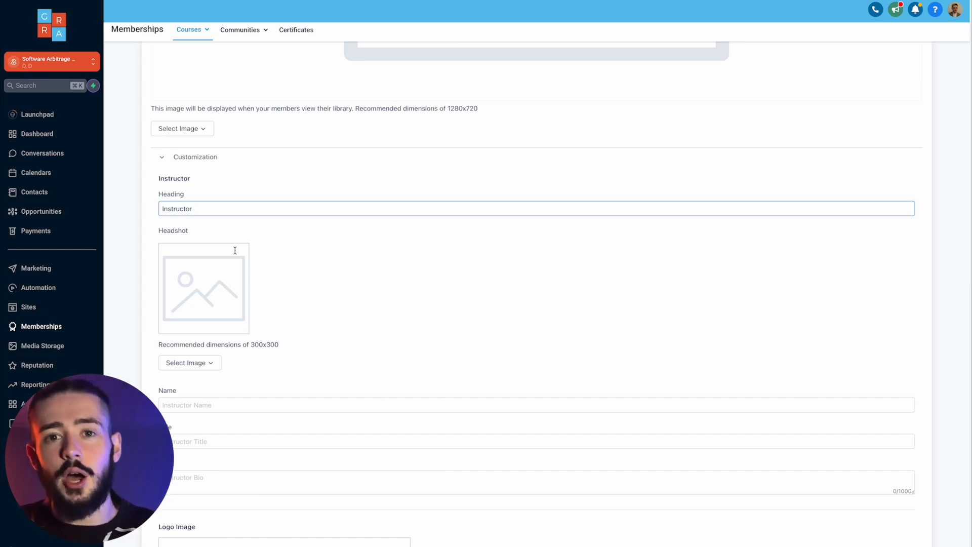
left_click(200, 351)
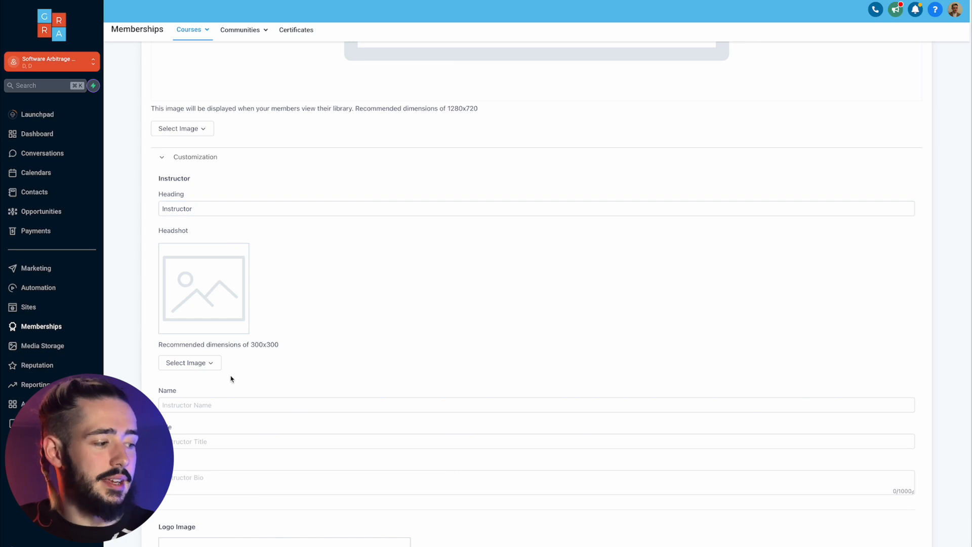
scroll(231, 379, "down", 3)
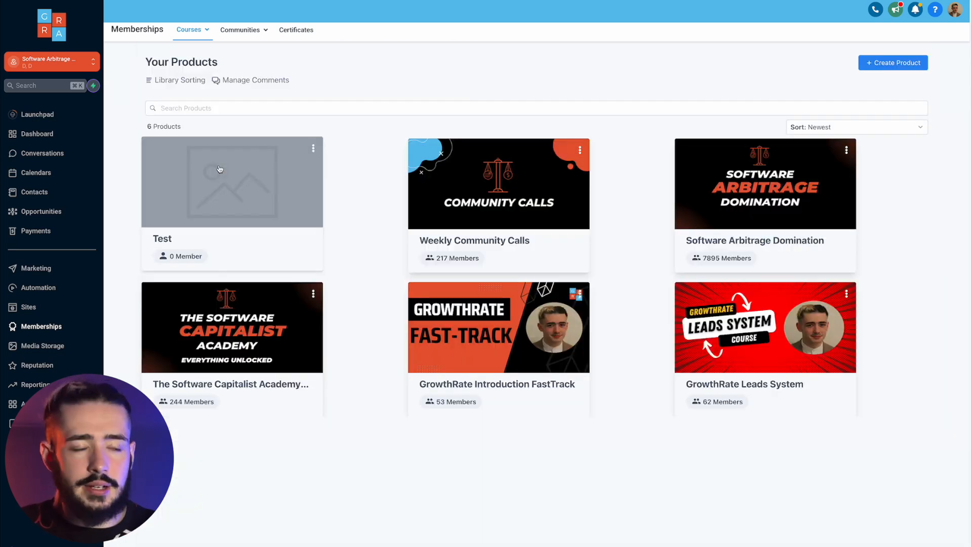
Step: Start a new course offer titled Test and assign the Test product to it
left_click(189, 29)
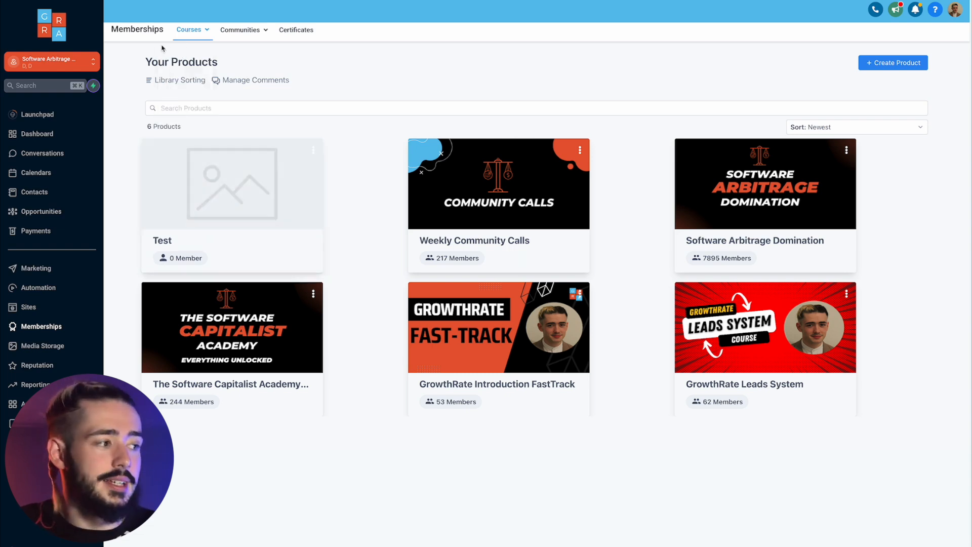
mouse_move(178, 33)
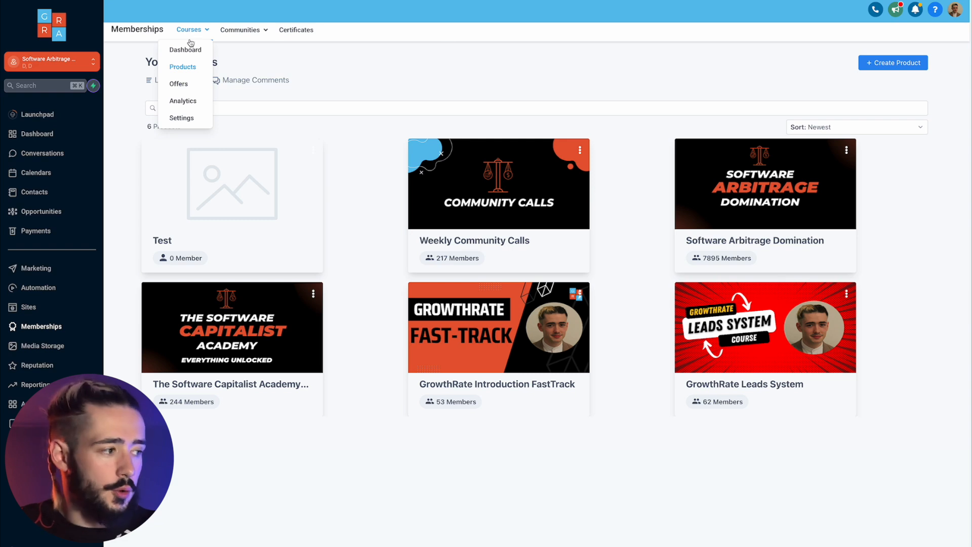
left_click(179, 85)
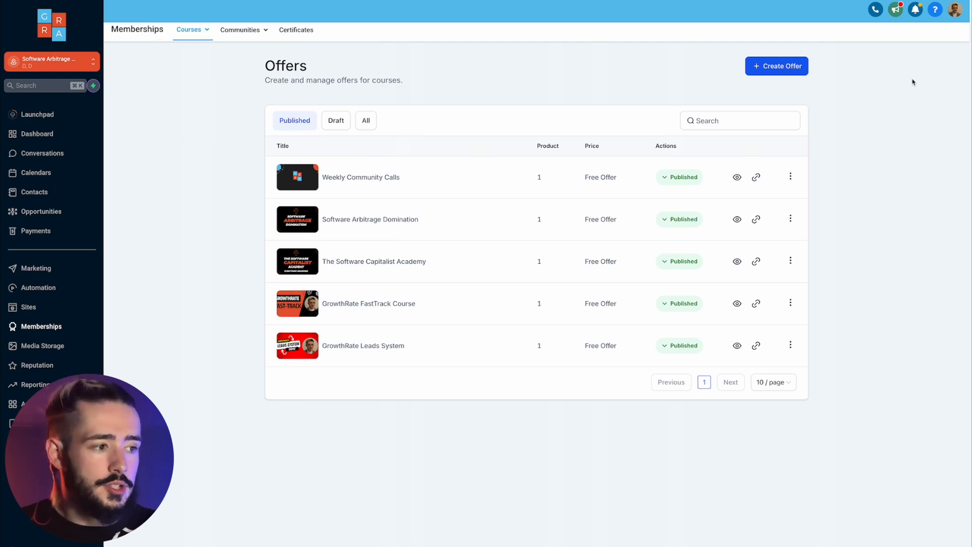
left_click(774, 71)
left_click(515, 130)
type("Test")
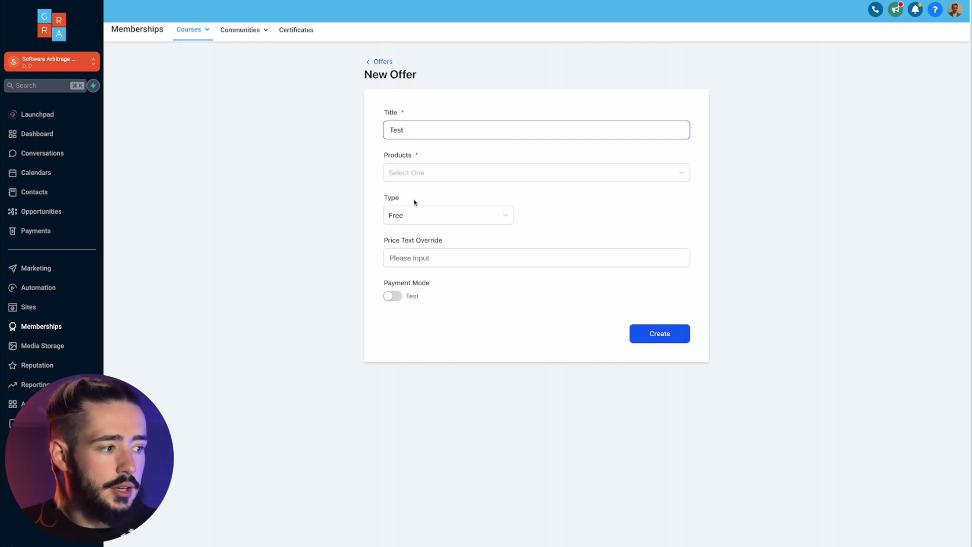
left_click(432, 171)
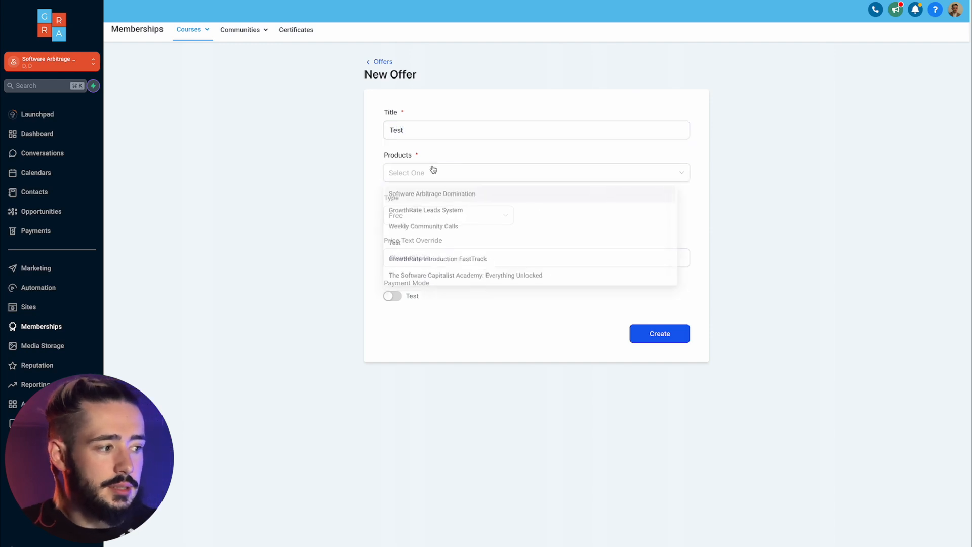
left_click(417, 246)
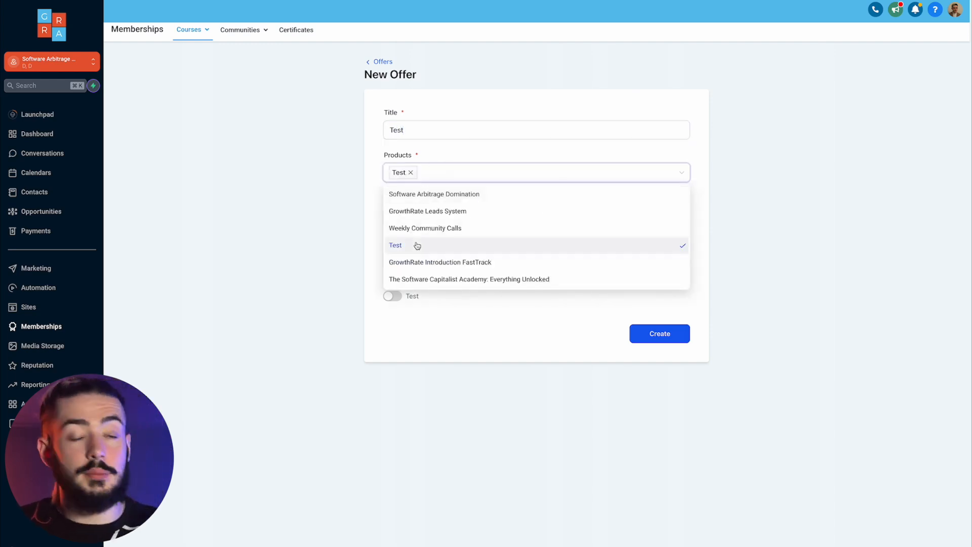
Step: Check the pricing types available for the new offer
left_click(369, 250)
left_click(405, 221)
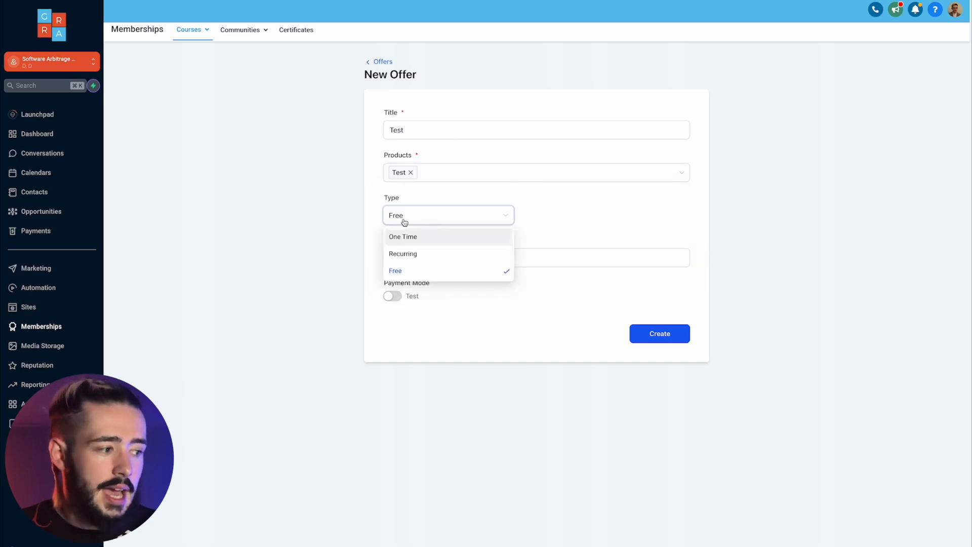
left_click(229, 266)
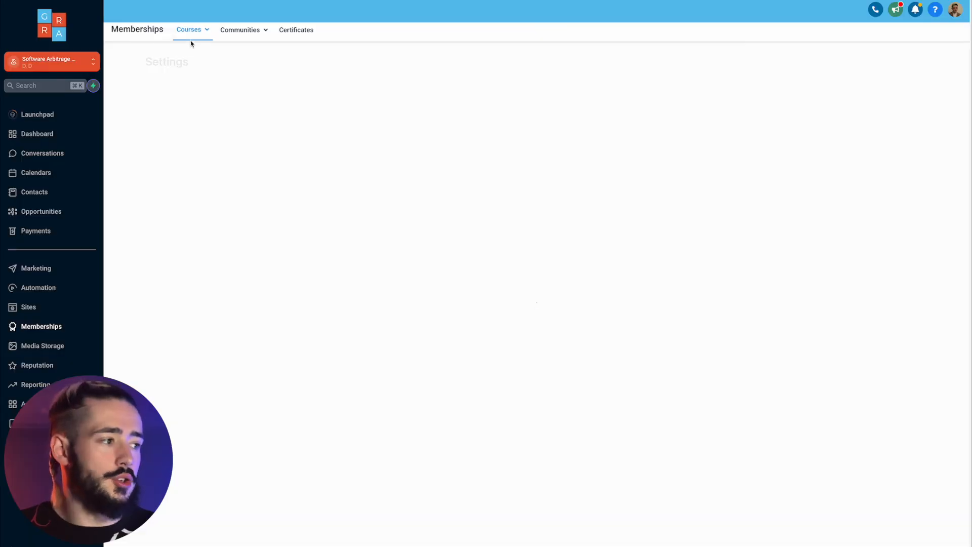
Step: Open the email settings within the course settings
left_click(194, 36)
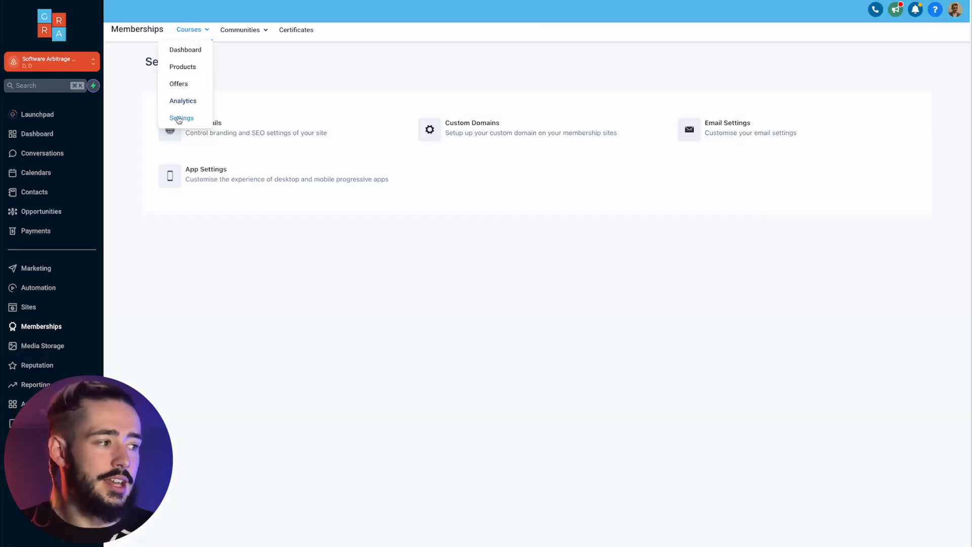
left_click_drag(694, 175, 717, 144)
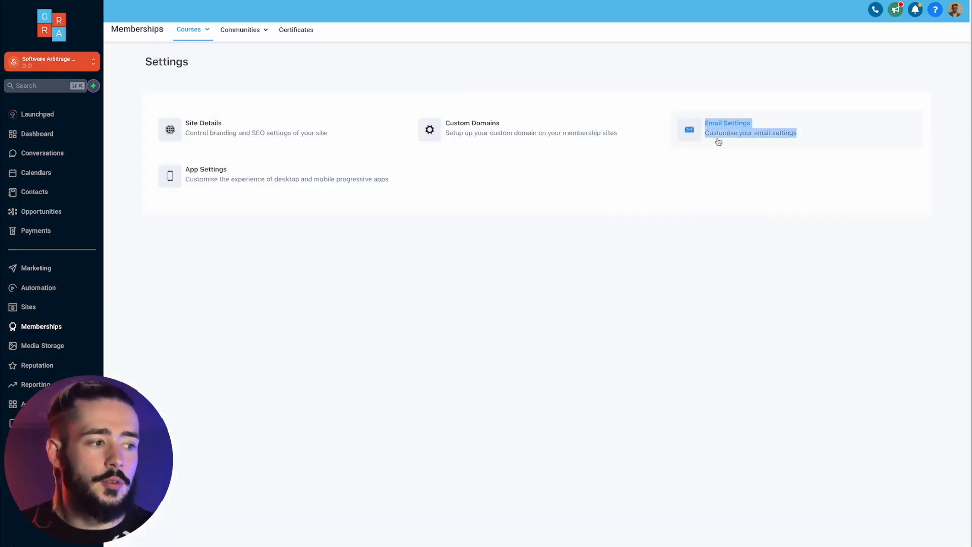
left_click(716, 143)
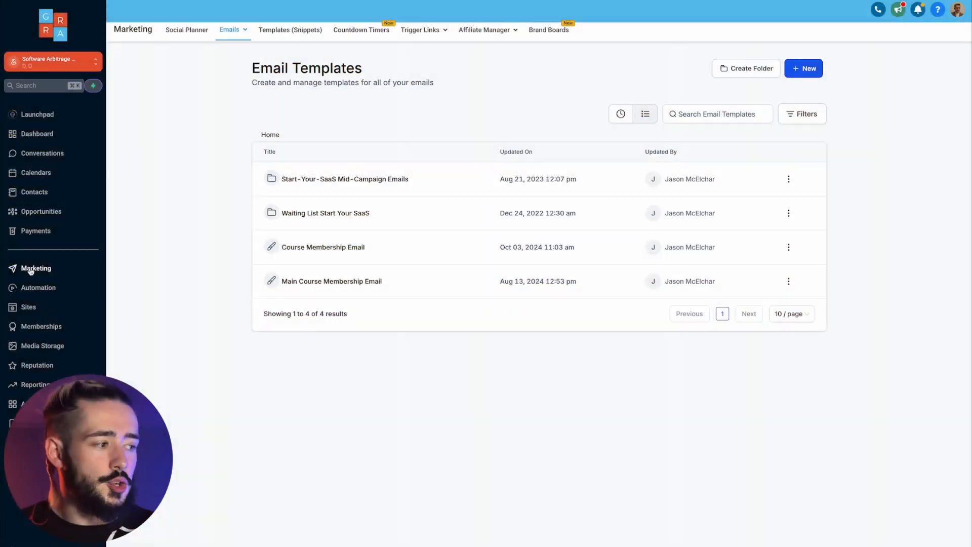
Step: Browse the email template library's system templates and preview the Membership Welcome Email
mouse_move(225, 33)
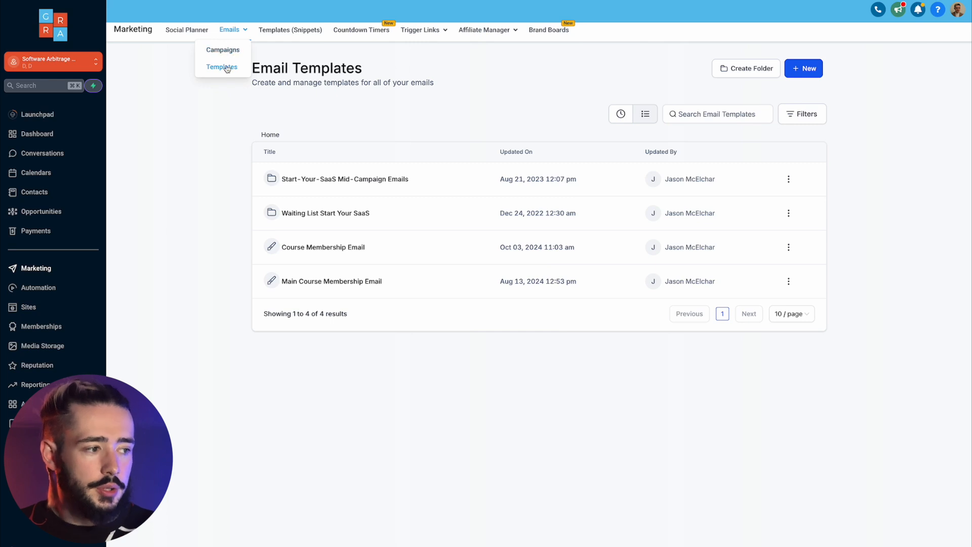
left_click(803, 68)
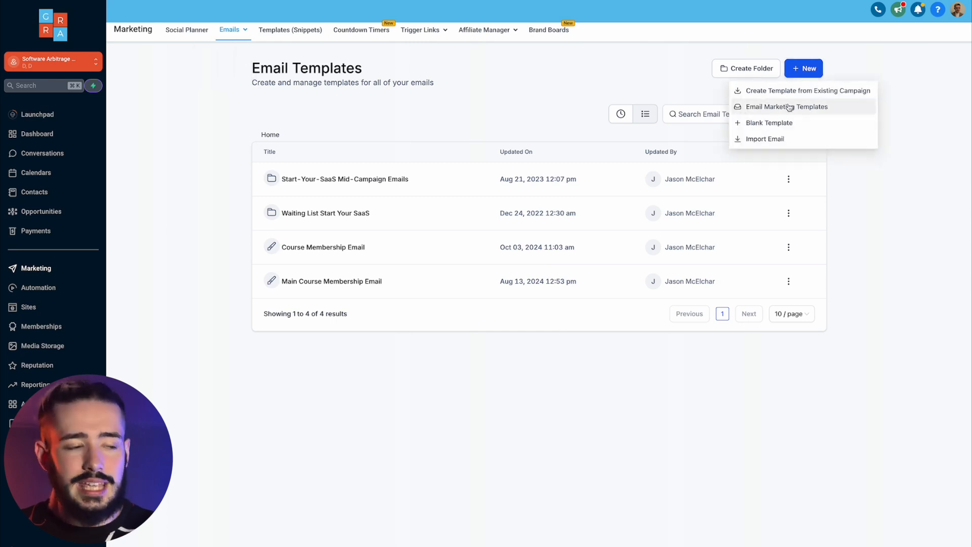
left_click(790, 107)
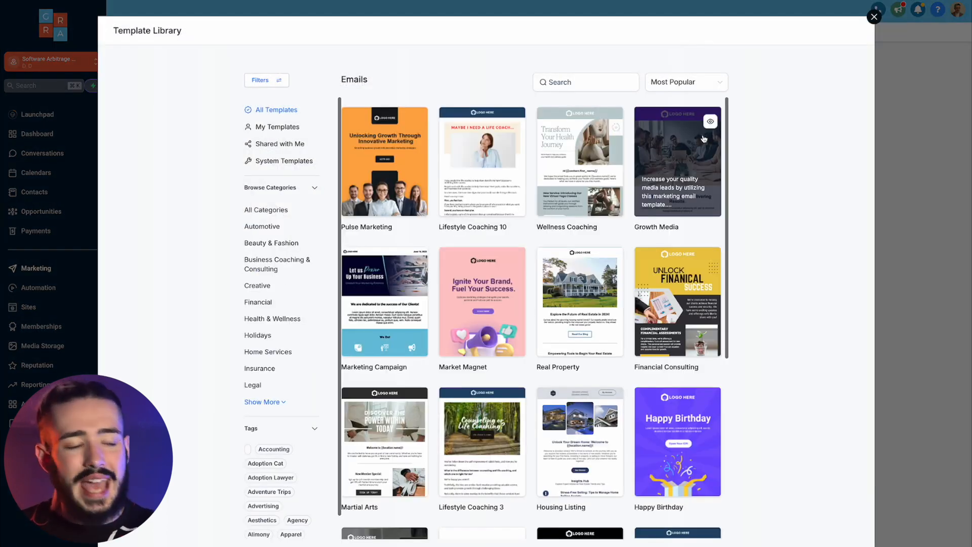
scroll(702, 139, "down", 5)
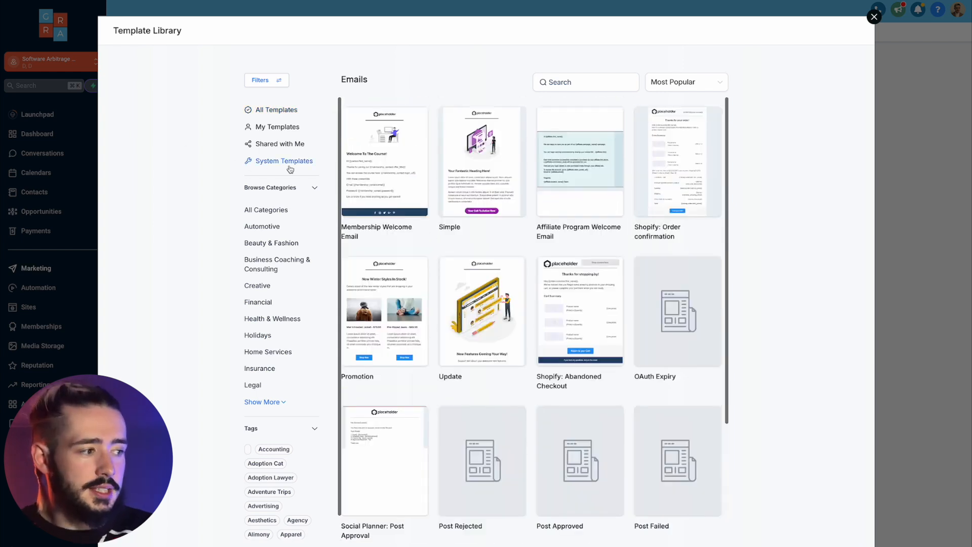
mouse_move(365, 194)
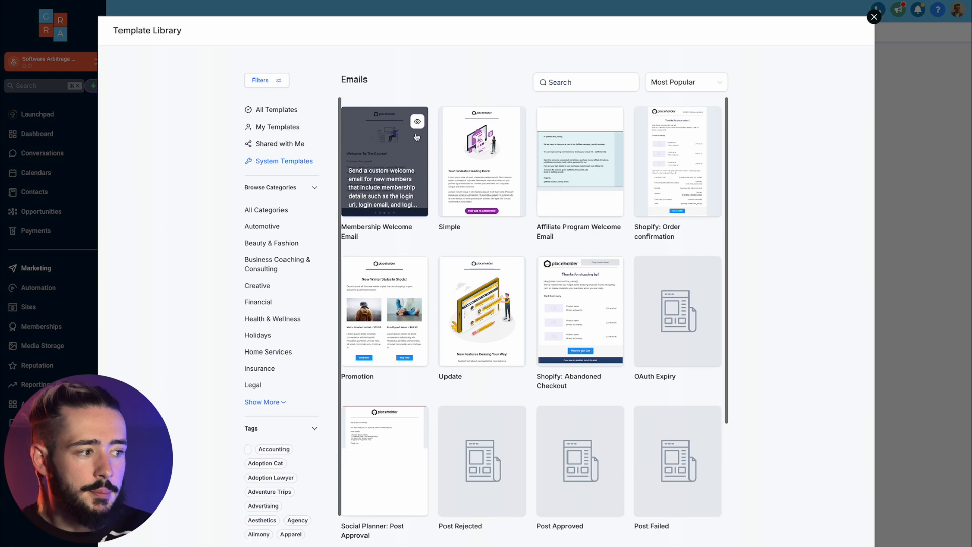
left_click(417, 122)
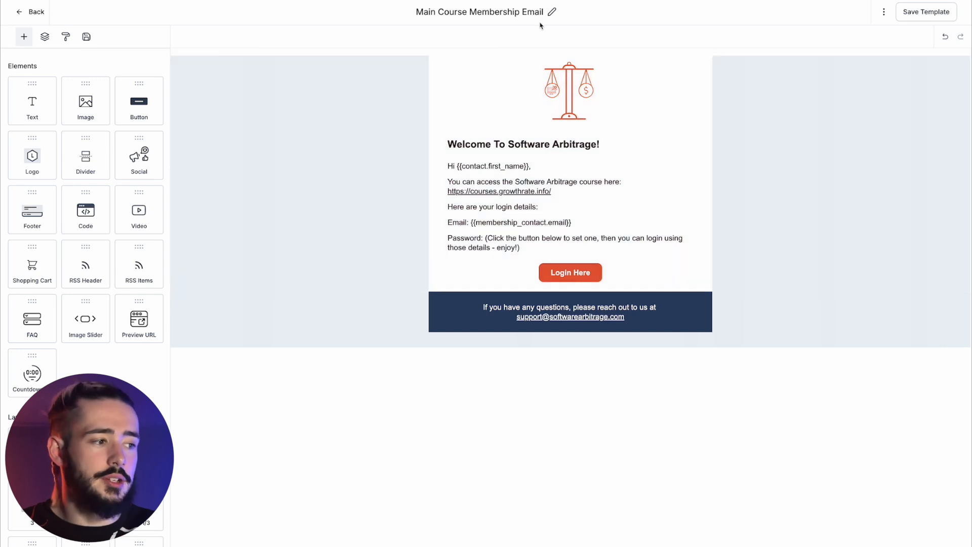
Step: Examine the logo, course link and login details text in the Main Course Membership Email template
left_click(579, 82)
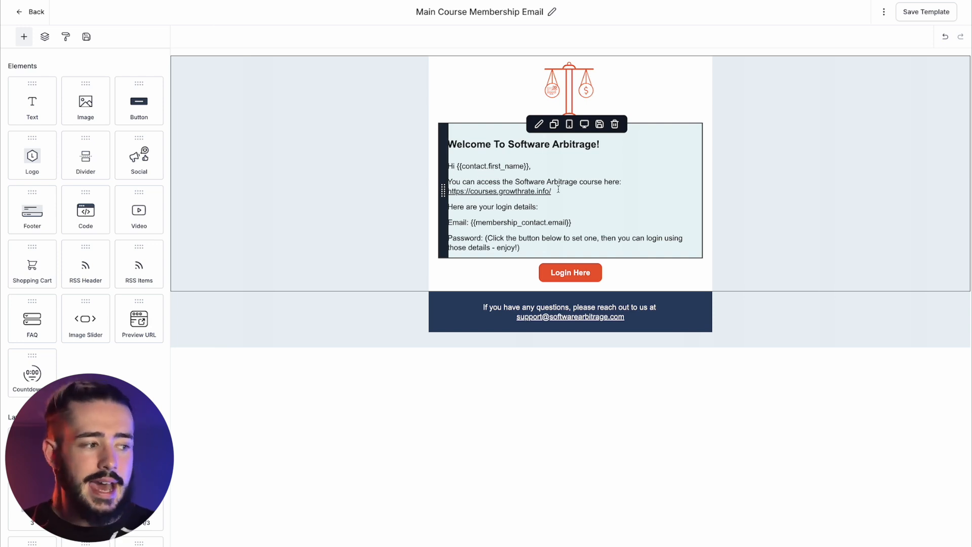
left_click_drag(559, 190, 521, 193)
left_click(489, 211)
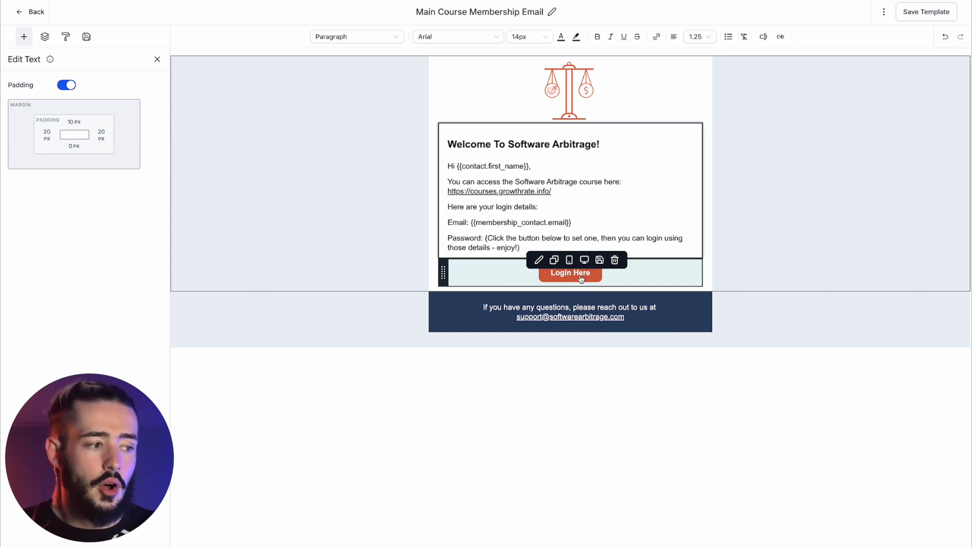
Step: Examine the Login Here button's link URL and the Membership Contacts custom values available for it
left_click(563, 277)
left_click_drag(136, 261, 17, 263)
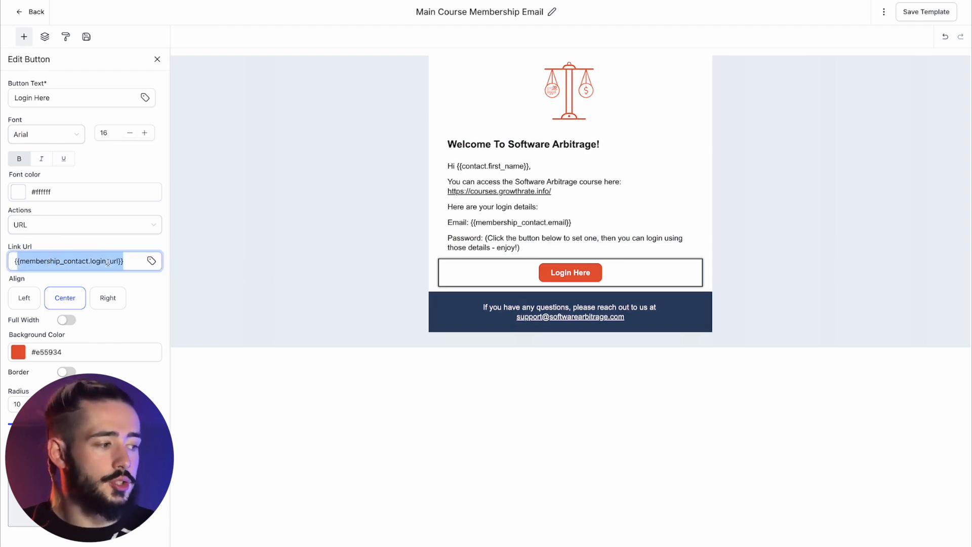
left_click(133, 264)
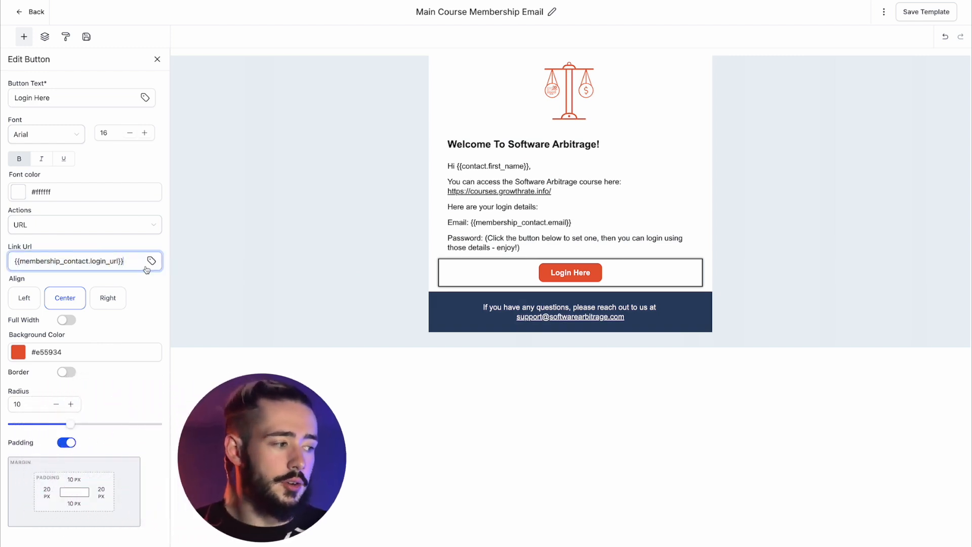
left_click(151, 263)
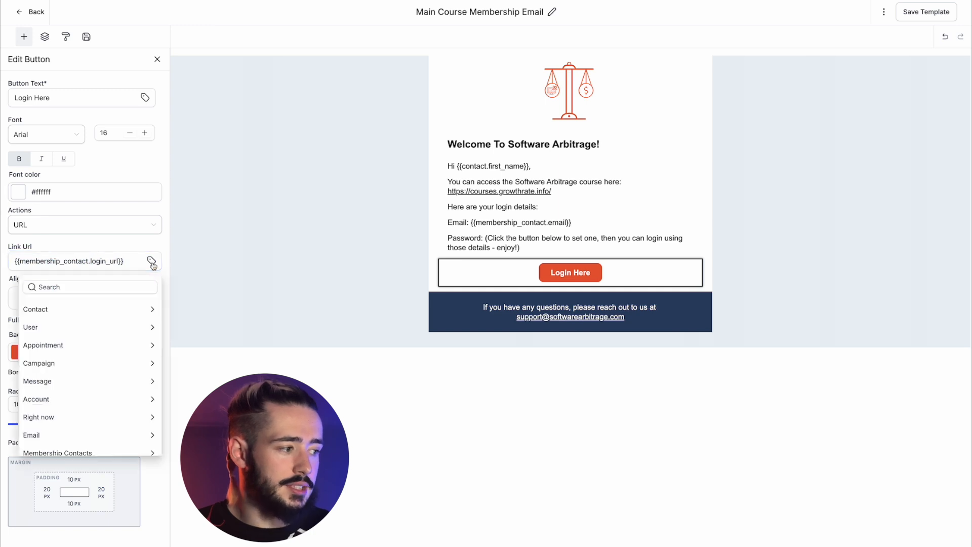
scroll(83, 390, "down", 3)
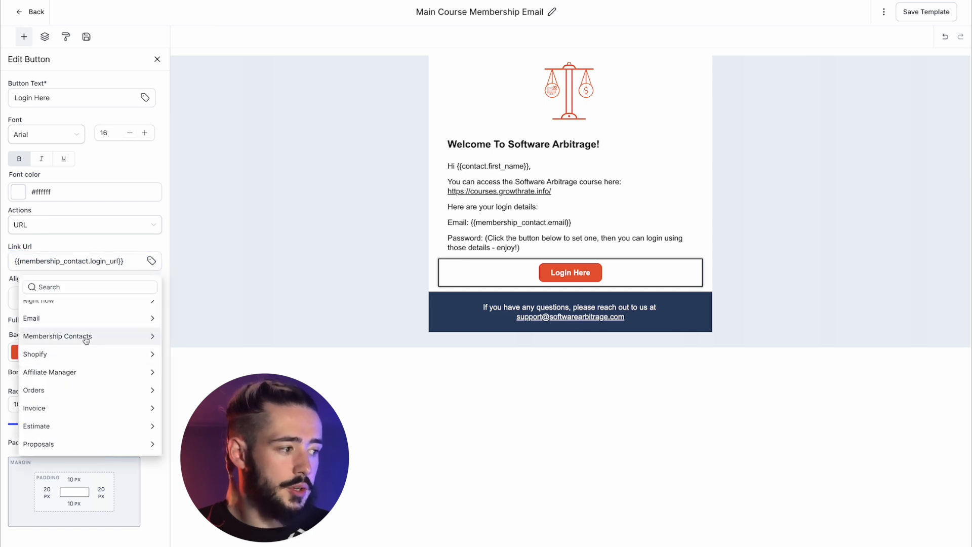
left_click(82, 336)
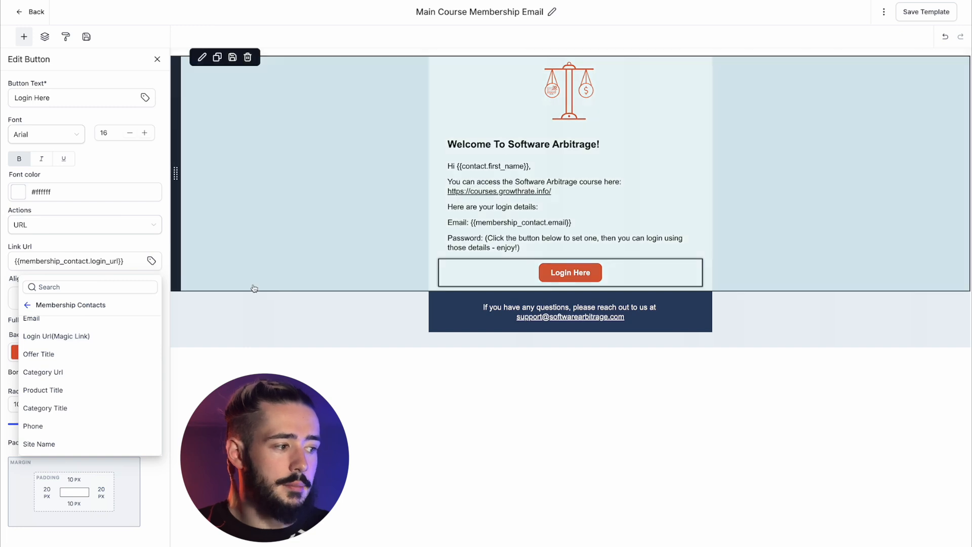
left_click(283, 295)
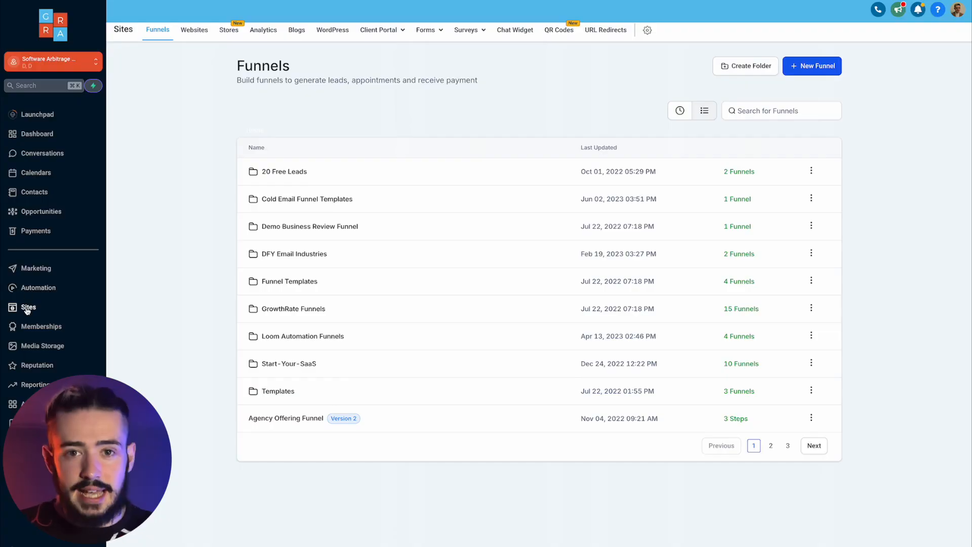
Step: Open the form builder and review the Course Waiting List form's fields, submit button and instructions
mouse_move(431, 37)
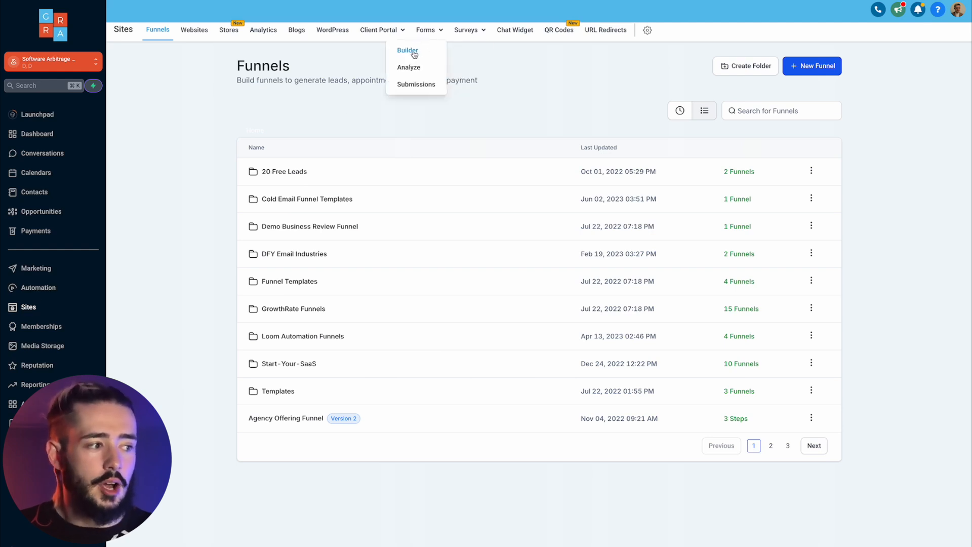
left_click(414, 55)
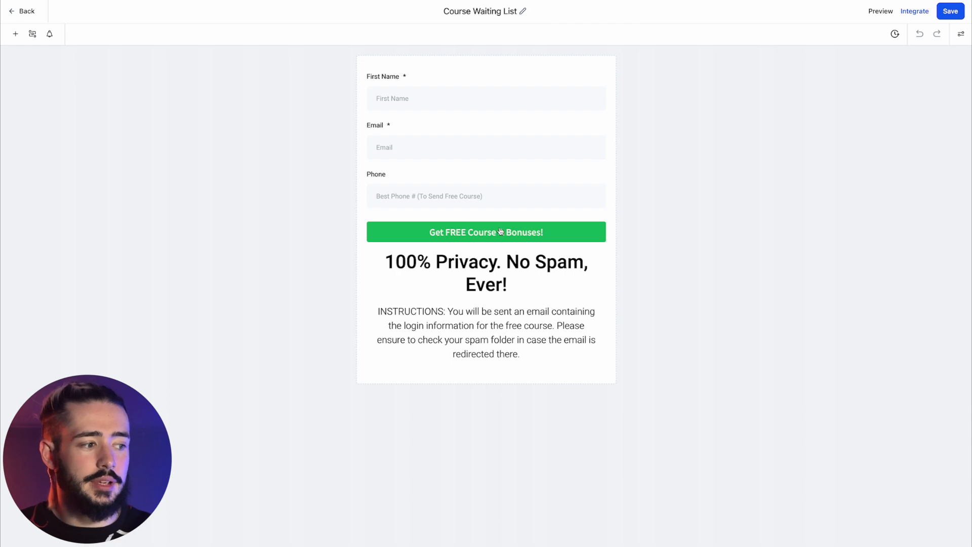
left_click(473, 309)
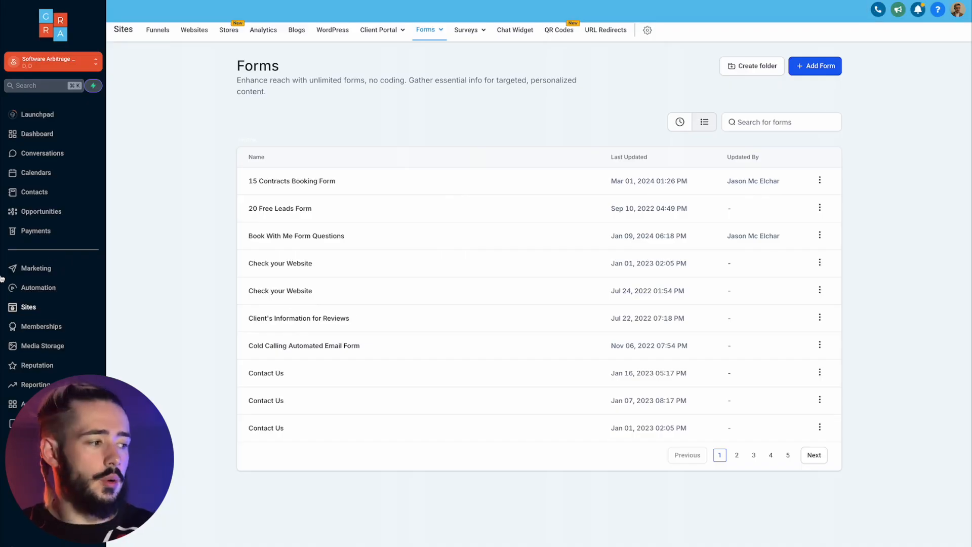
Step: Open the automation workflows list and start a new workflow from scratch
left_click(26, 294)
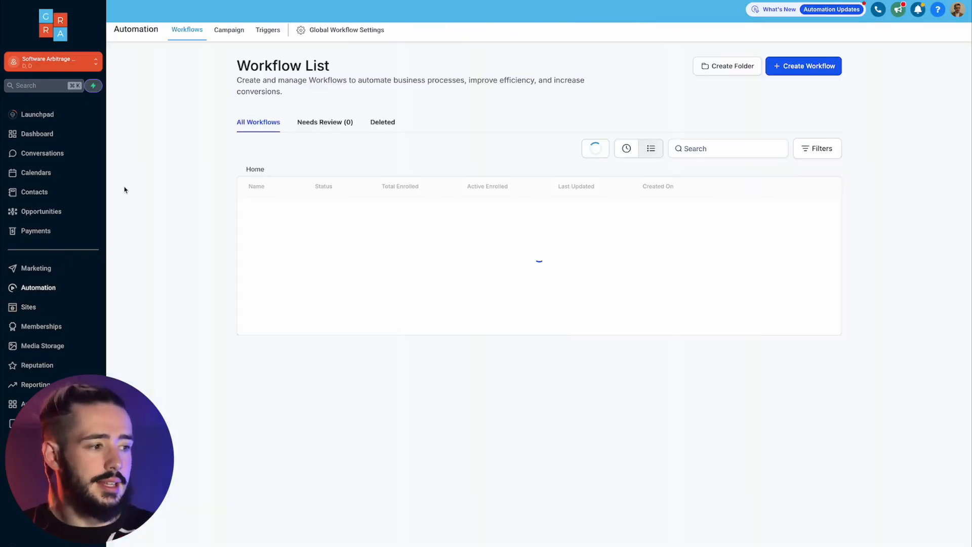
left_click(801, 67)
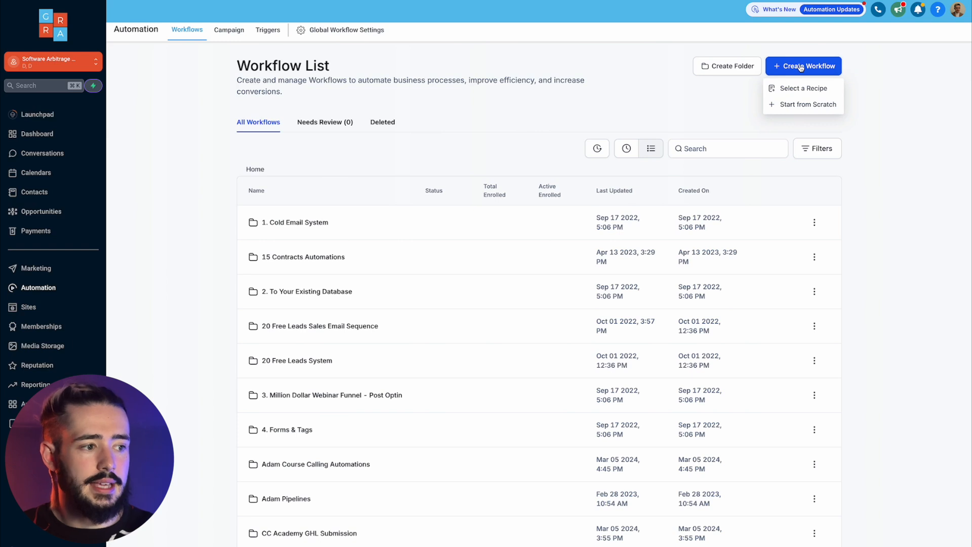
left_click(802, 104)
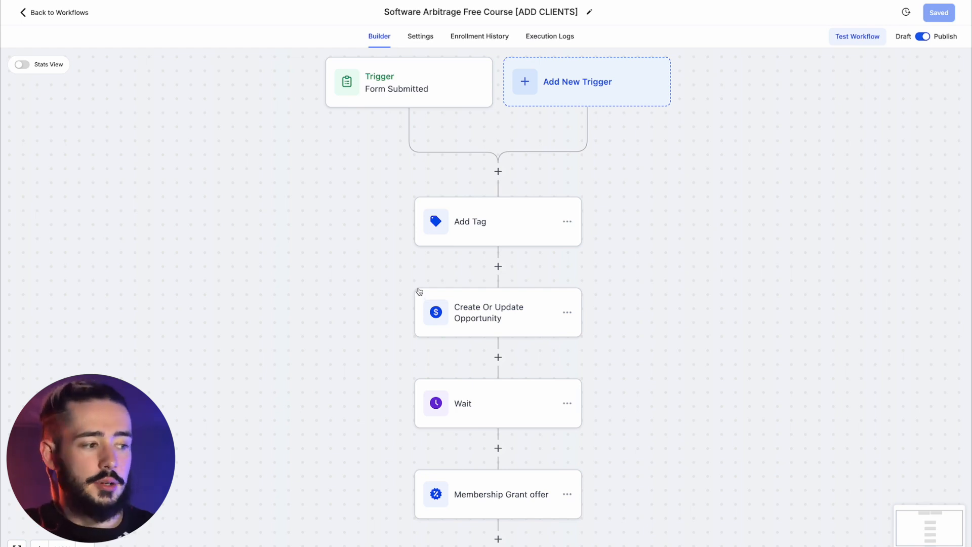
Step: Set up a Form Submitted trigger in the Software Arbitrage Free Course [ADD CLIENTS] workflow with a Form is filter, and open its form choices
scroll(419, 291, "down", 1)
scroll(432, 313, "up", 1)
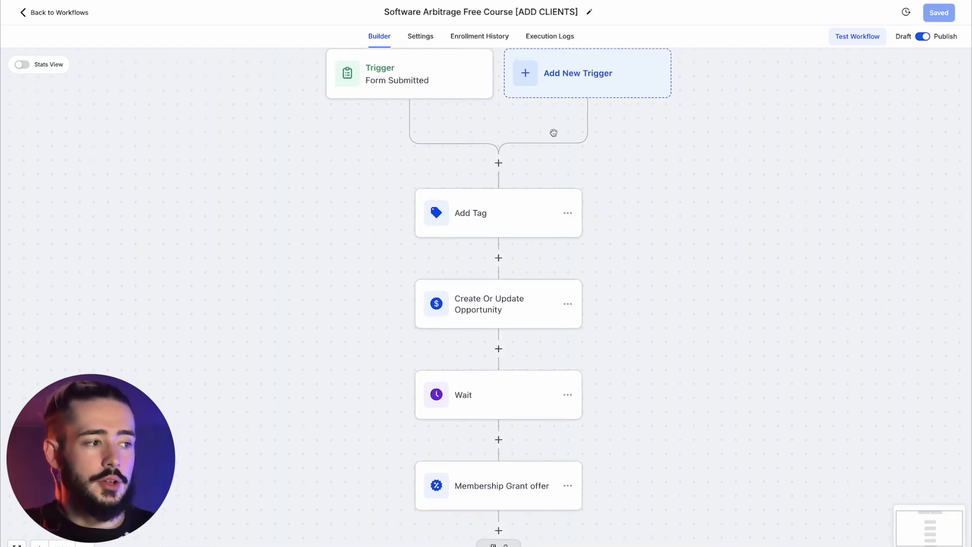
left_click(573, 94)
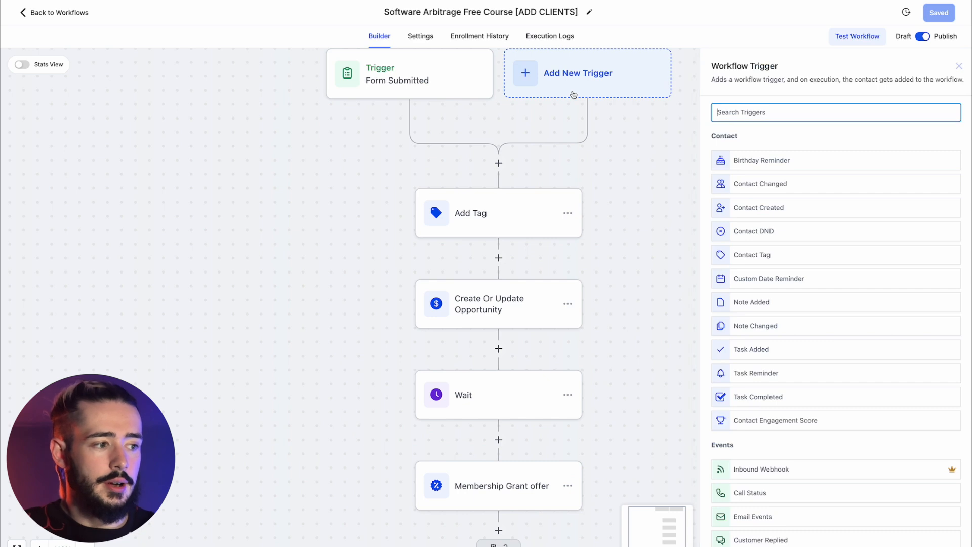
type("form")
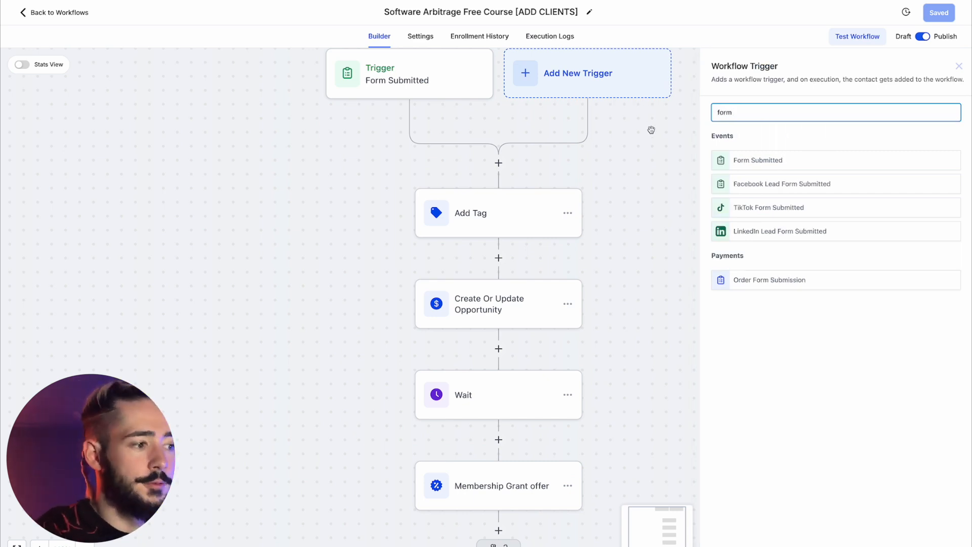
left_click(753, 169)
left_click(591, 212)
left_click(604, 224)
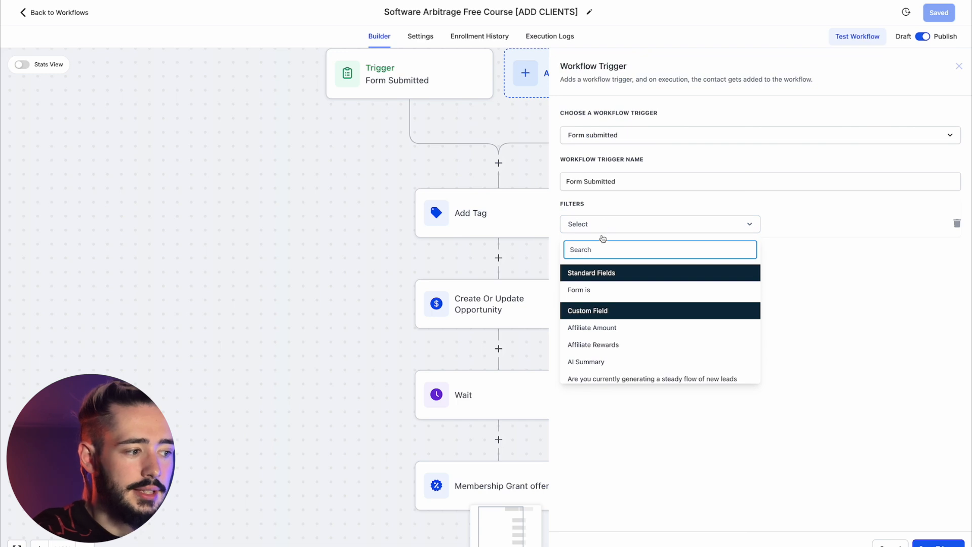
left_click(589, 291)
left_click(781, 225)
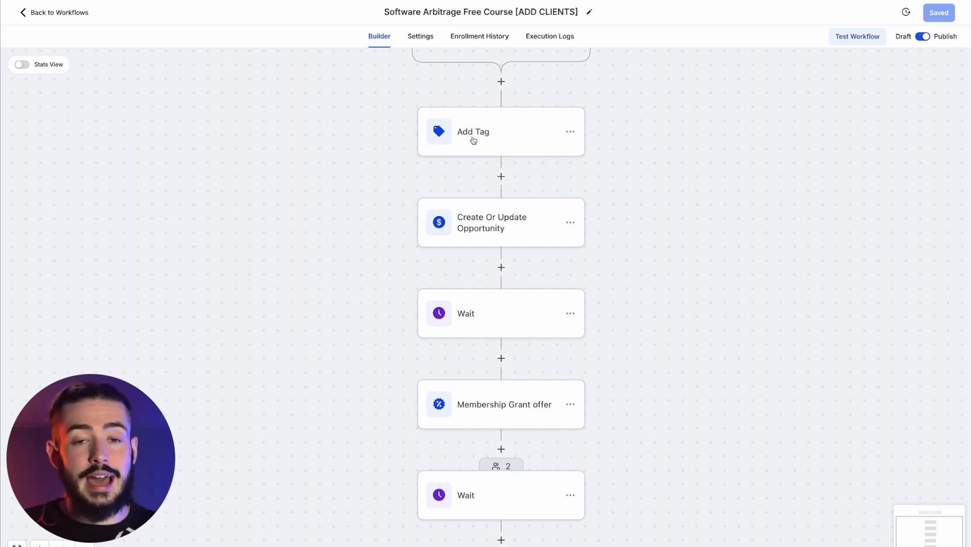
Step: Examine the tags in the Add Tag action and the time delay in the first Wait action
left_click(473, 136)
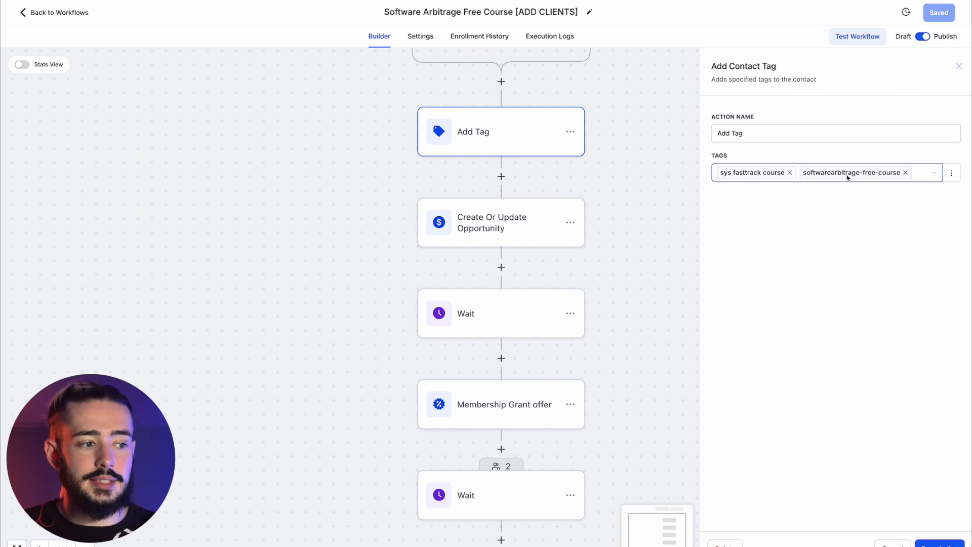
left_click(882, 536)
scroll(510, 210, "down", 3)
left_click(510, 210)
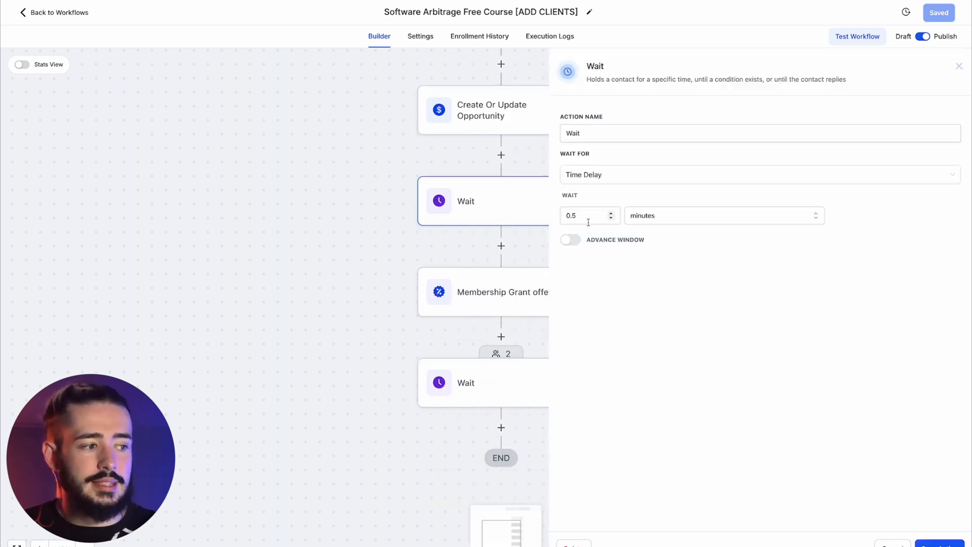
left_click(892, 543)
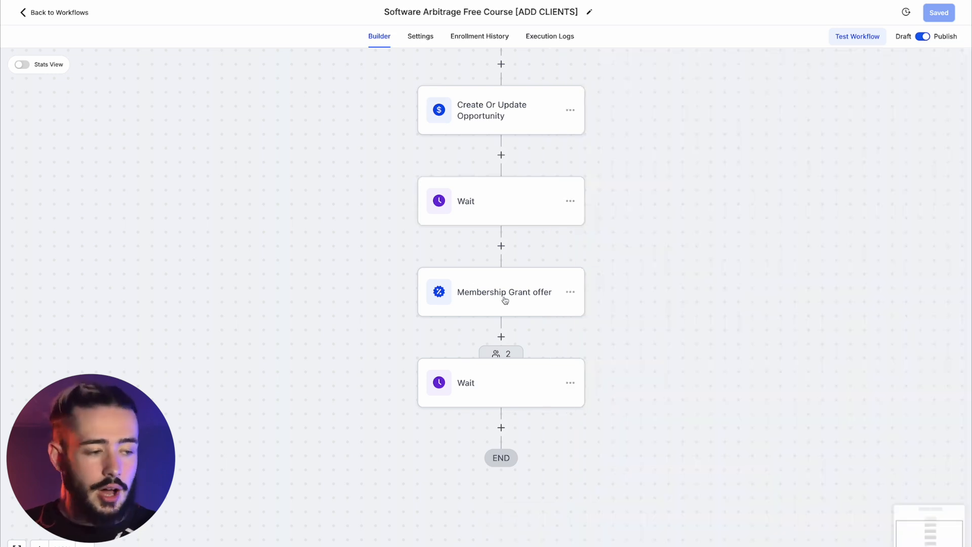
Step: Insert a Course Grant Offer action between the first Wait and the Membership Grant offer, and open its offer choices
left_click(501, 246)
type("member")
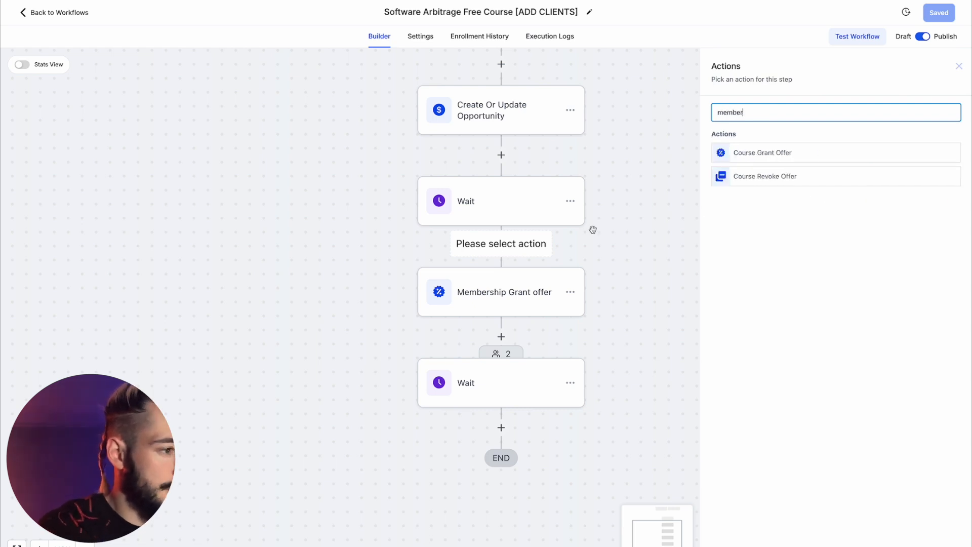
left_click(761, 158)
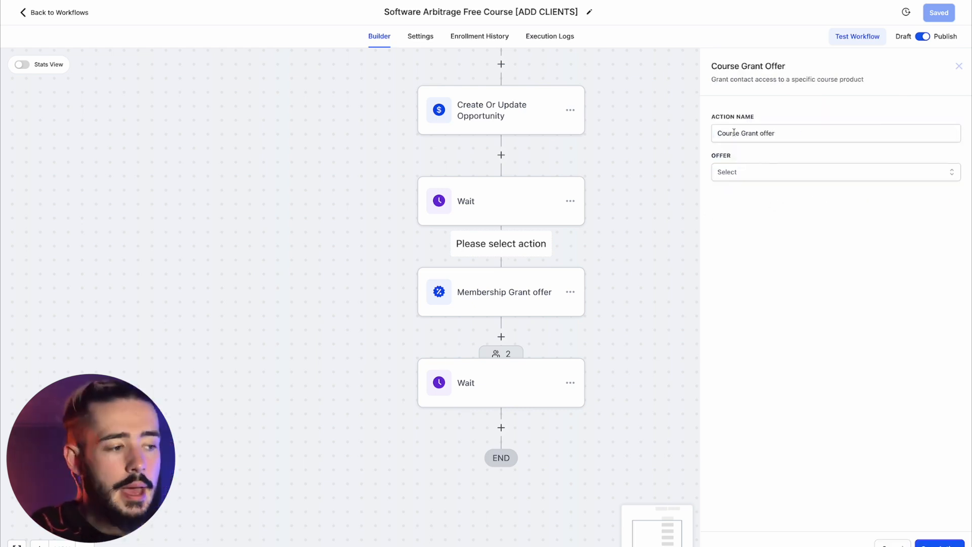
left_click(730, 173)
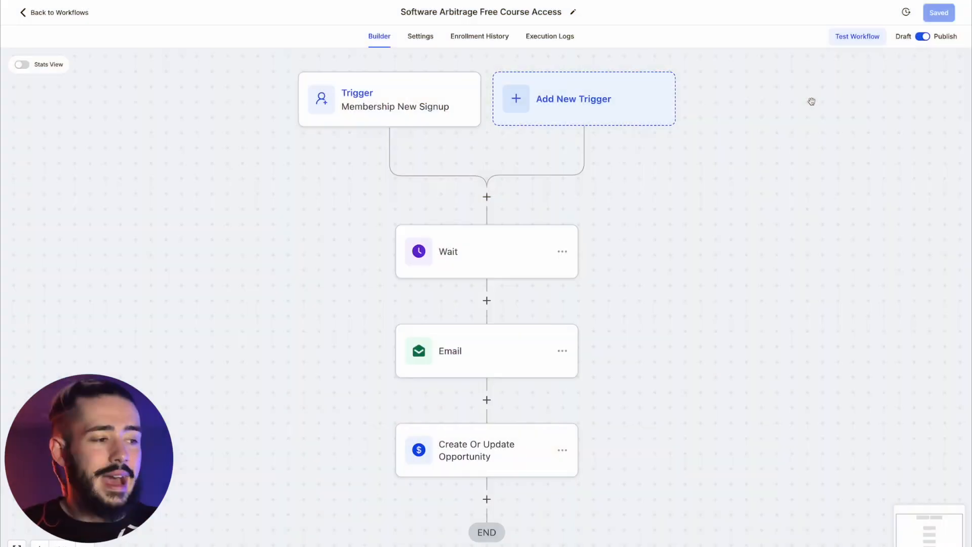
Step: Set up a New Signup trigger in the Software Arbitrage Free Course Access workflow with an Offer filter, and open the list of offers
left_click(614, 111)
type("sign")
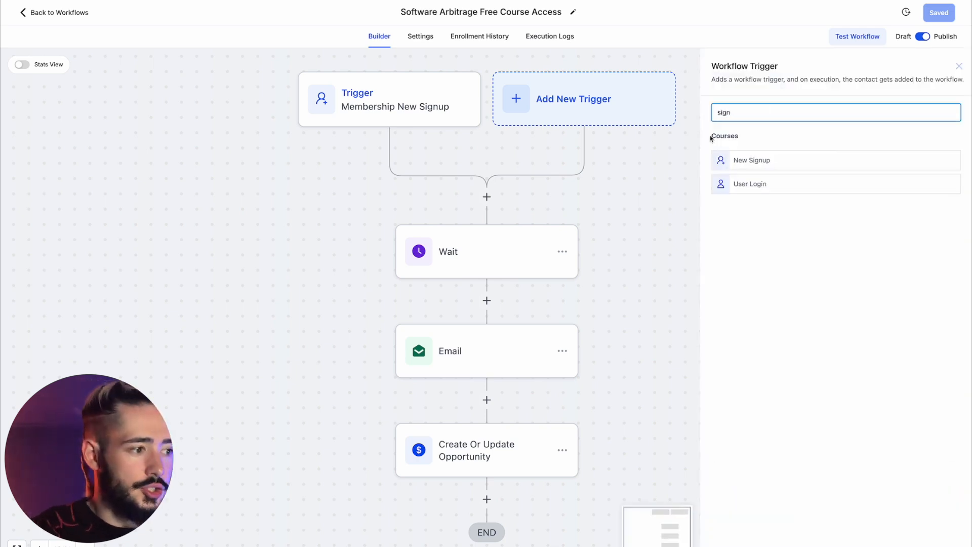
left_click(740, 160)
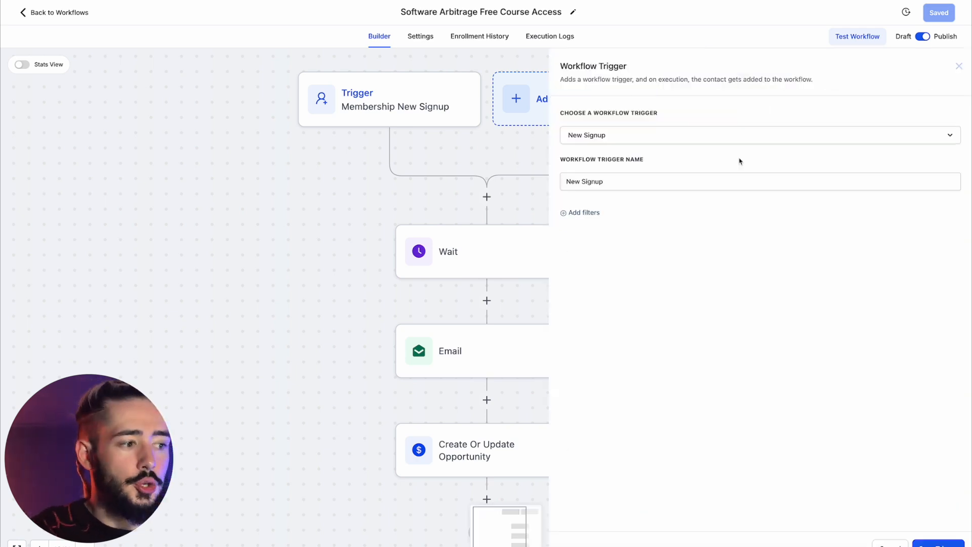
left_click(576, 212)
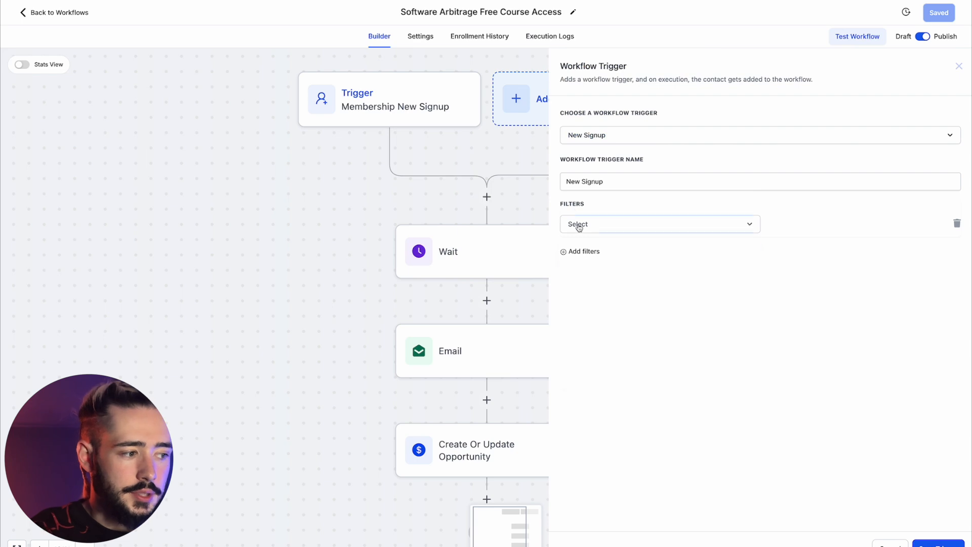
left_click(577, 224)
left_click(591, 289)
left_click(788, 225)
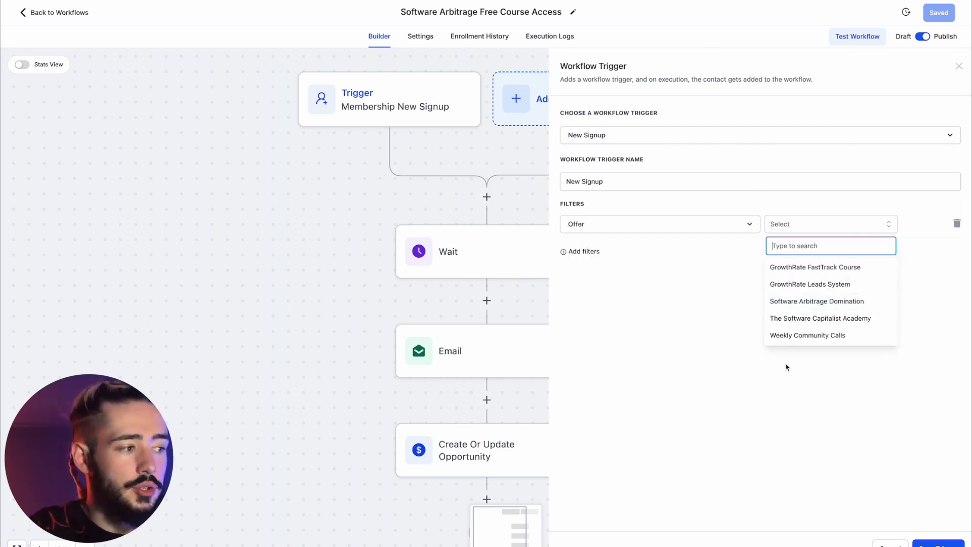
Step: Check the Wait action's time delay and insert a Send Email action between Wait and the existing Email action
left_click(411, 252)
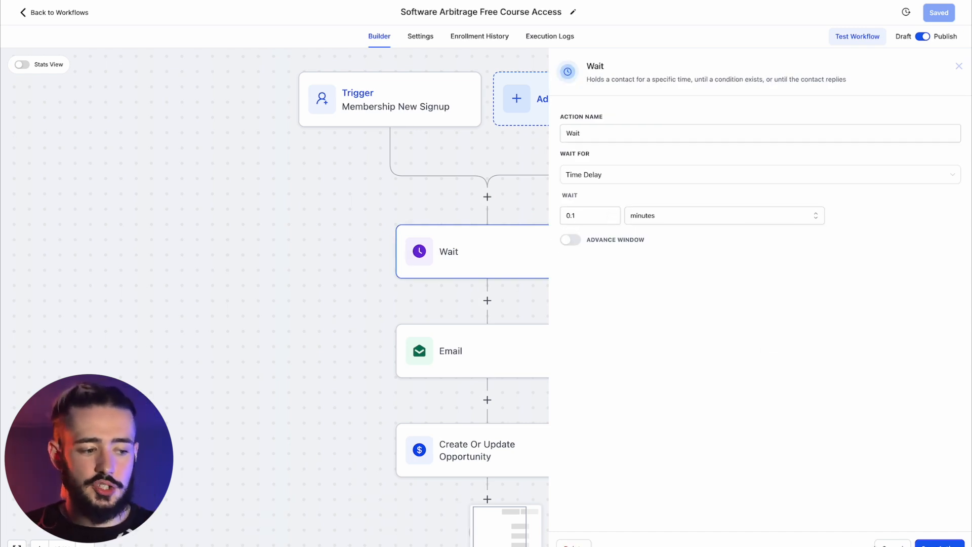
left_click(881, 544)
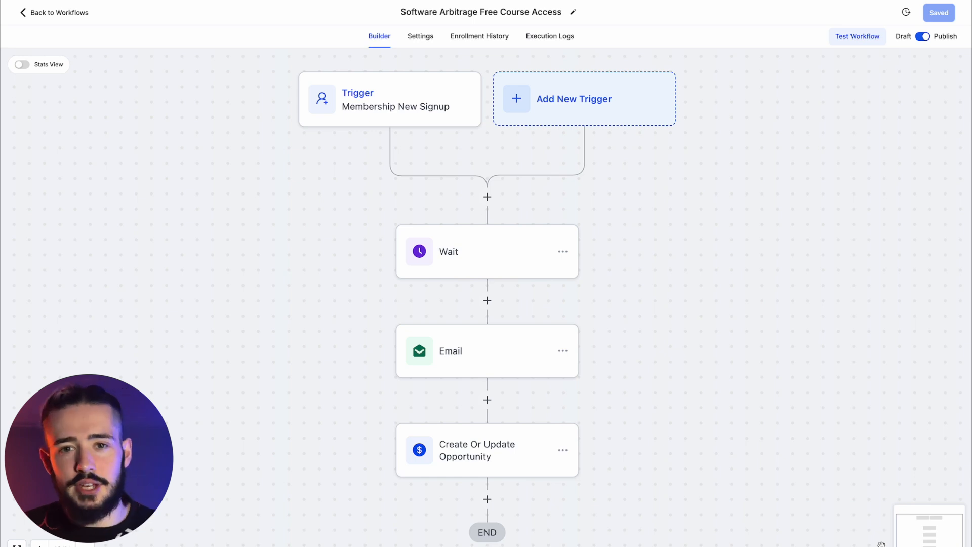
left_click(487, 300)
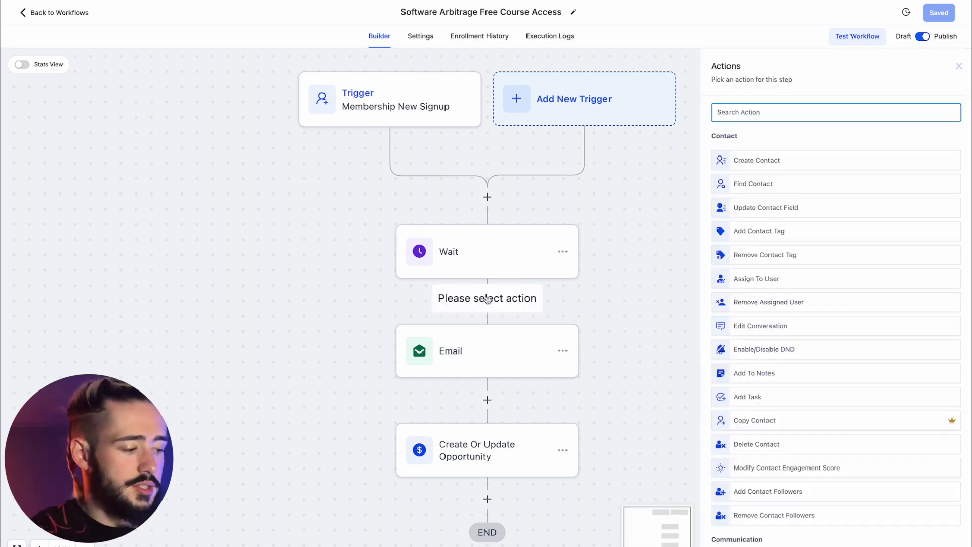
type("send")
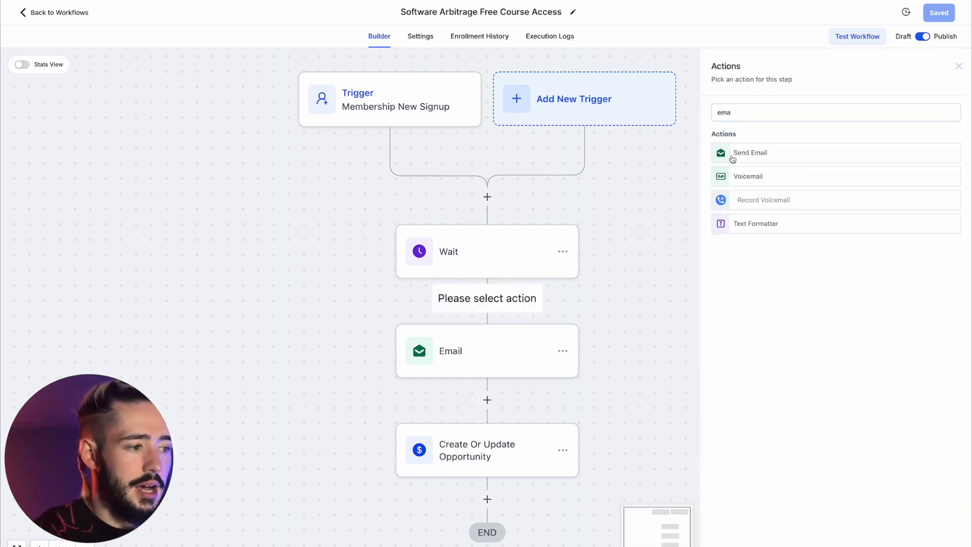
left_click(732, 154)
scroll(760, 364, "down", 1)
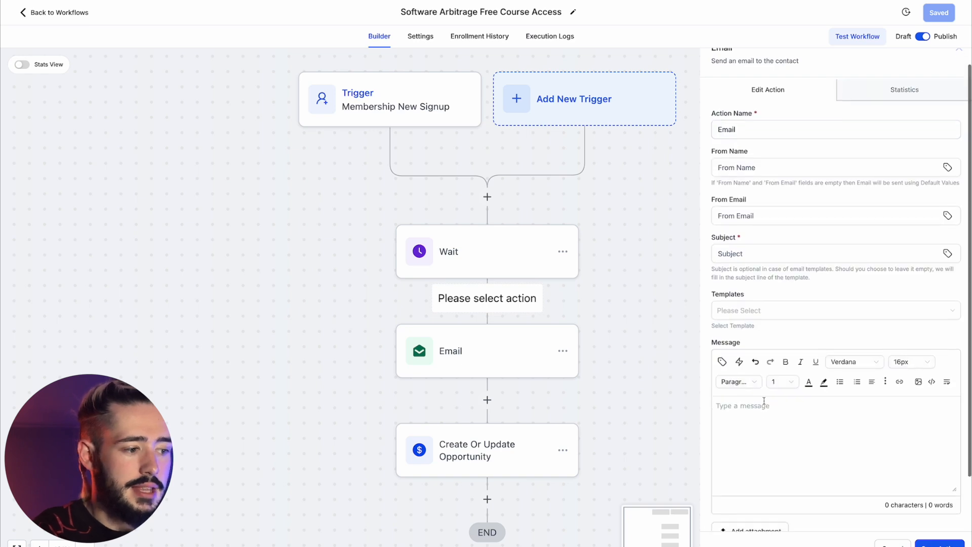
Step: Choose the Course Membership Email template for the newly inserted email action
left_click(764, 426)
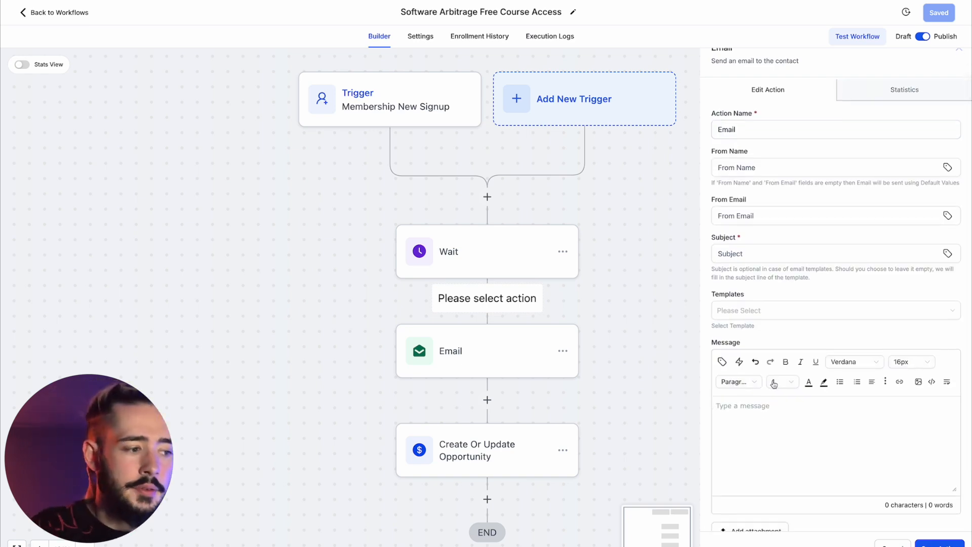
left_click(743, 310)
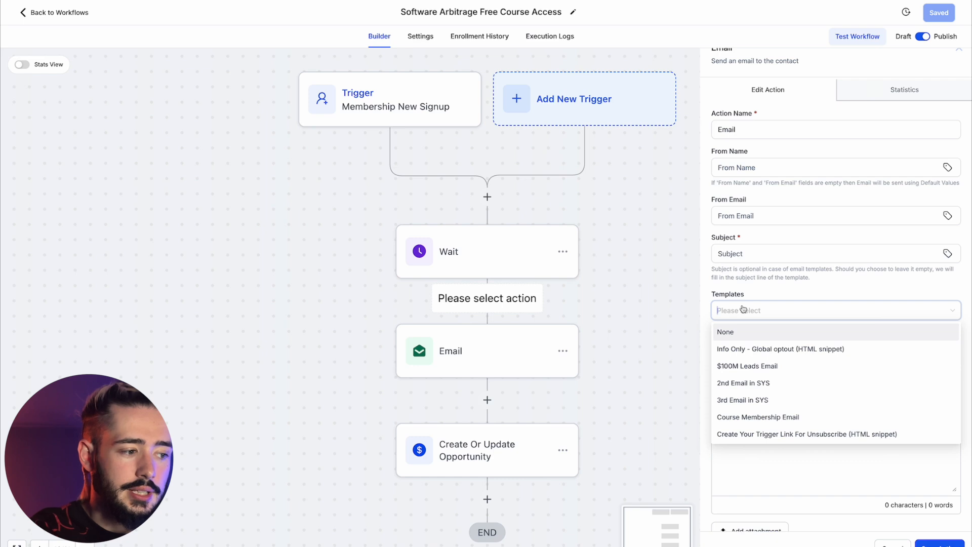
scroll(741, 357, "down", 1)
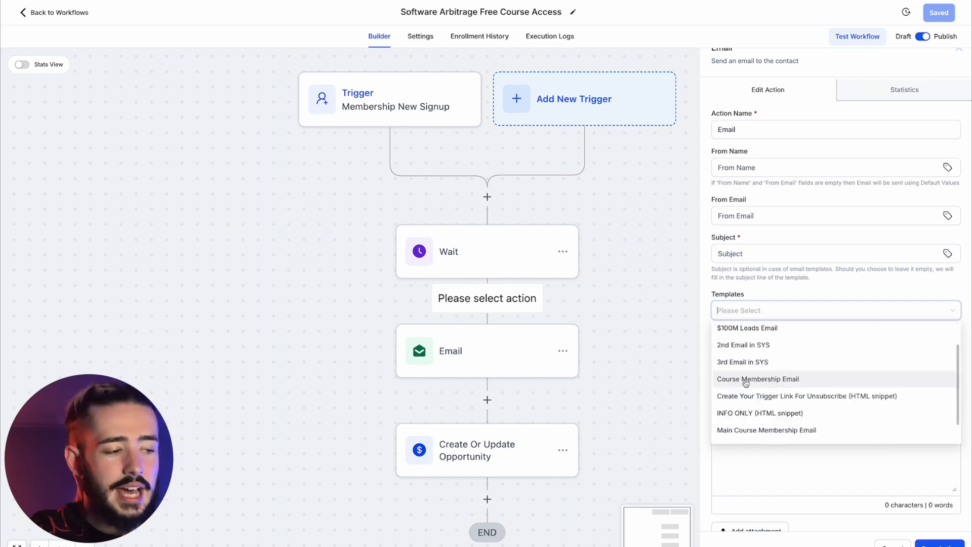
left_click(745, 381)
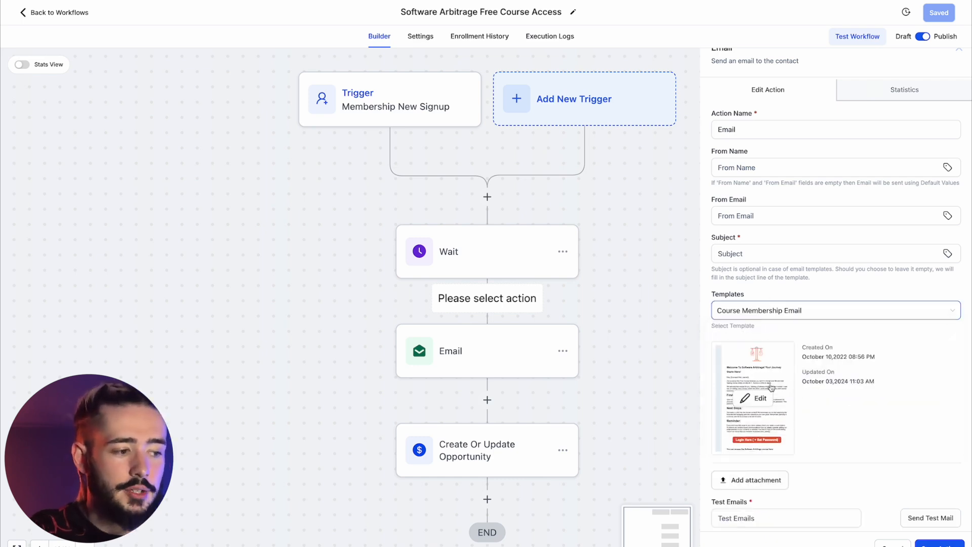